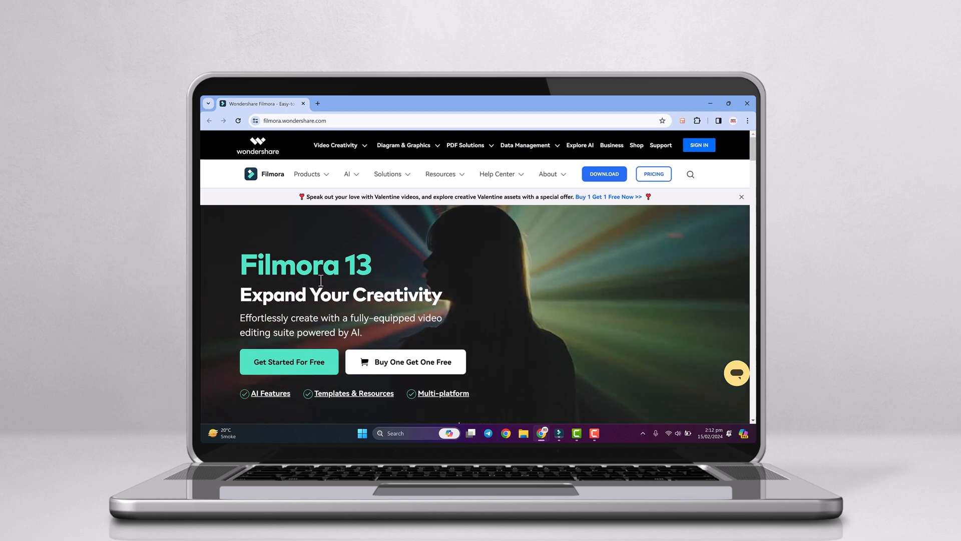
Step: Look through the Filmora 13 home page's sections on AI features, templates and creative assets
scroll(380, 289, "down", 1)
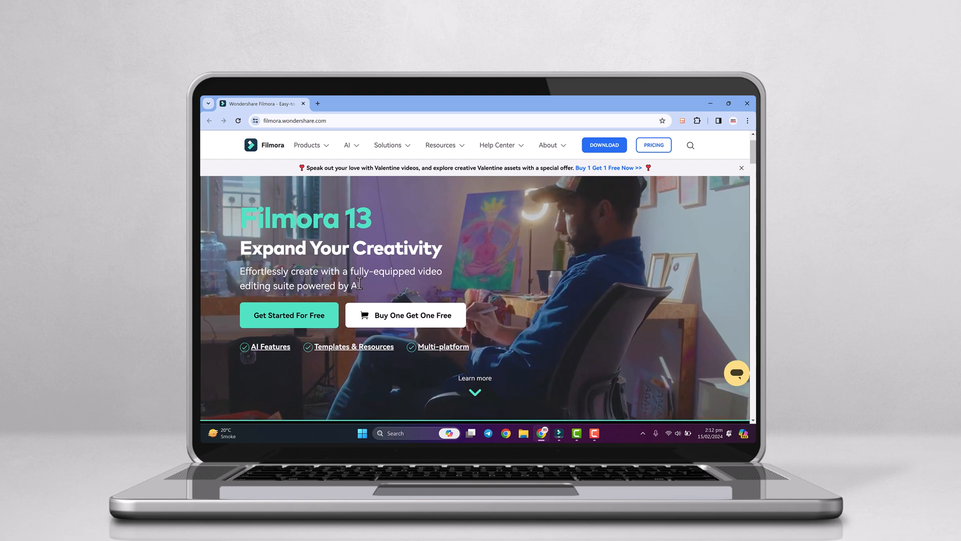
scroll(359, 283, "down", 2)
scroll(359, 283, "down", 3)
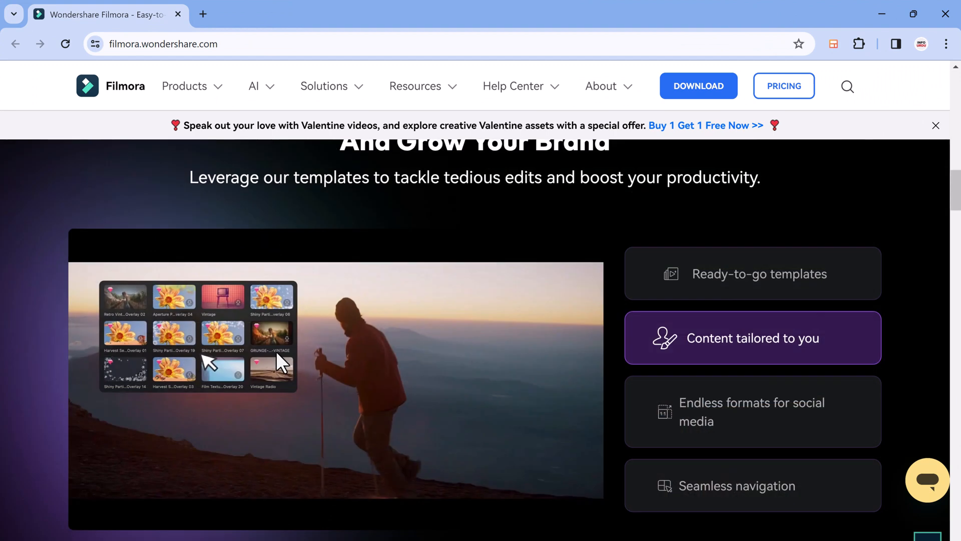
scroll(279, 356, "down", 1)
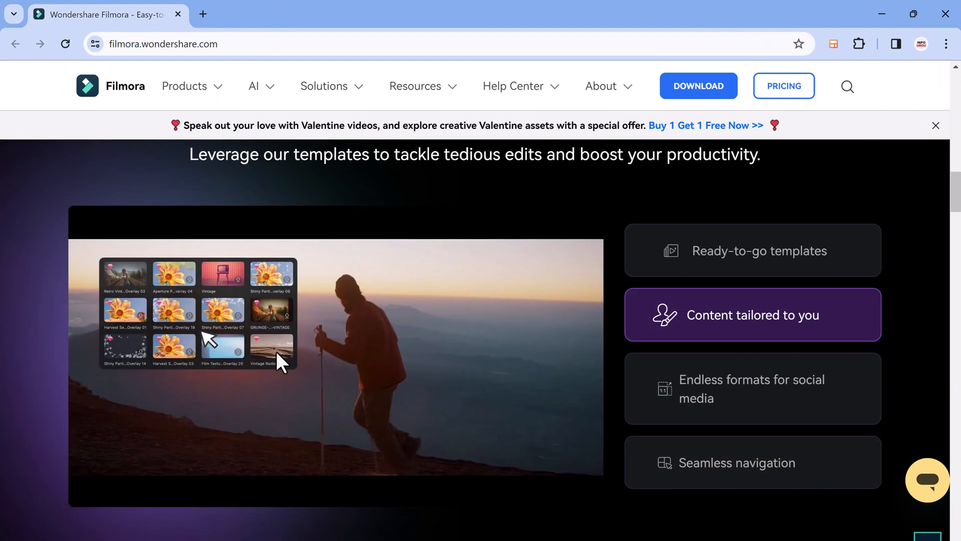
scroll(279, 357, "down", 10)
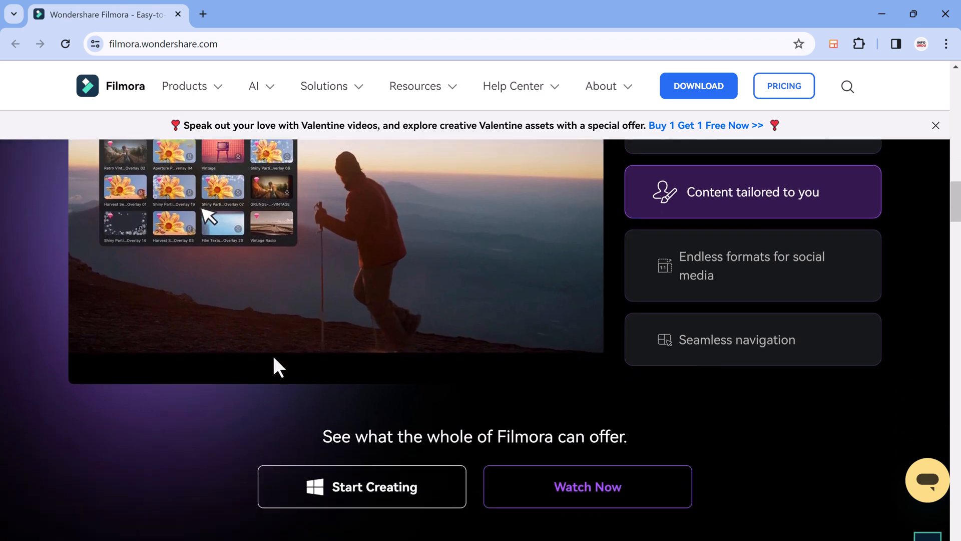
scroll(273, 355, "down", 5)
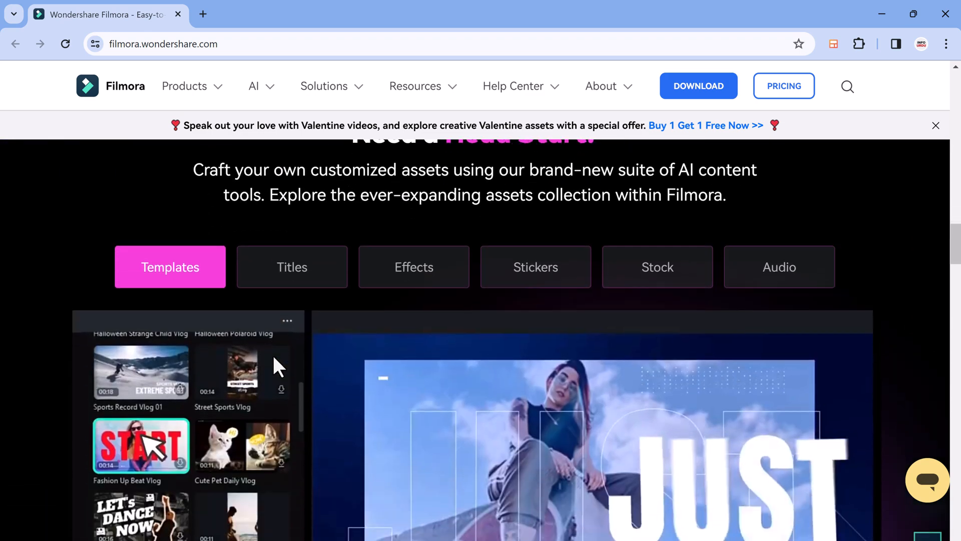
scroll(273, 355, "down", 1)
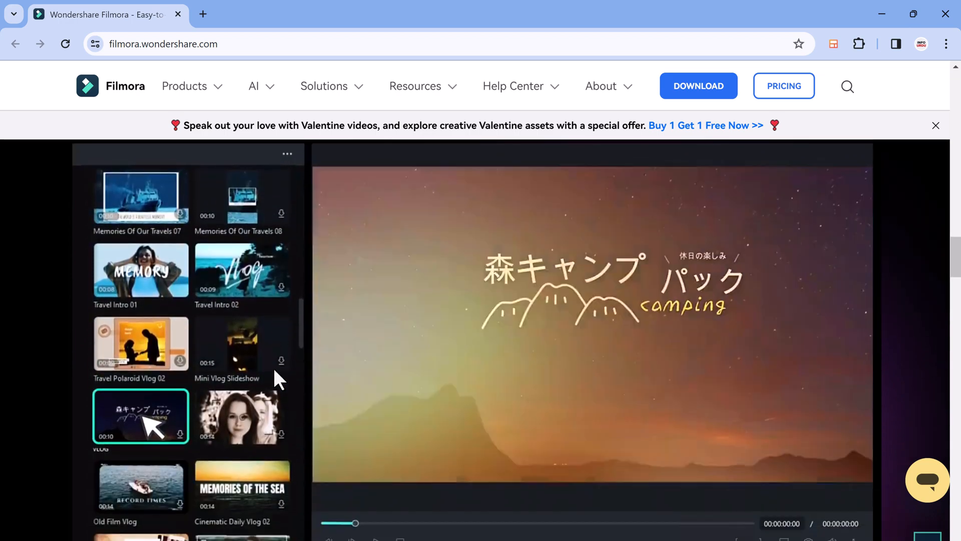
scroll(273, 367, "down", 9)
scroll(274, 369, "up", 14)
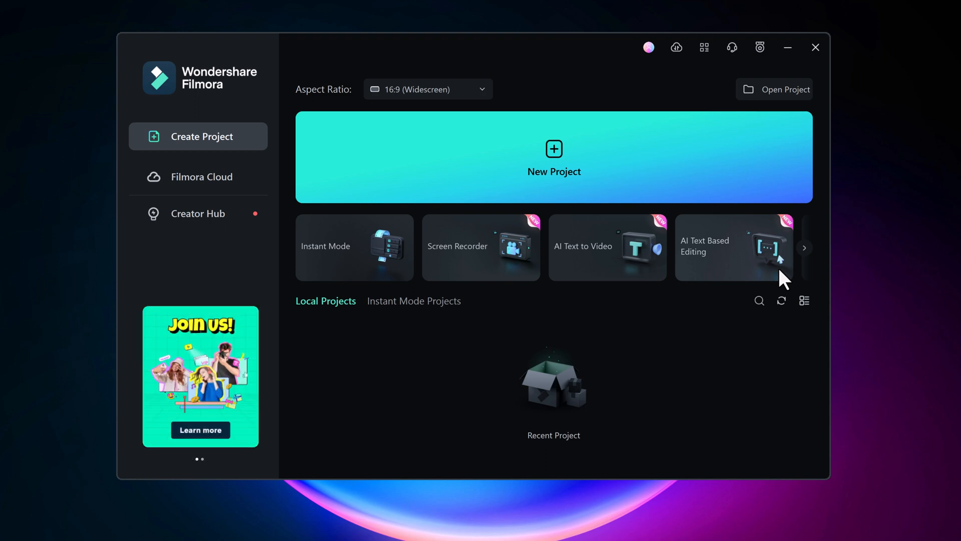
Step: Create a new Filmora project and open the AI Music Generator
left_click(595, 162)
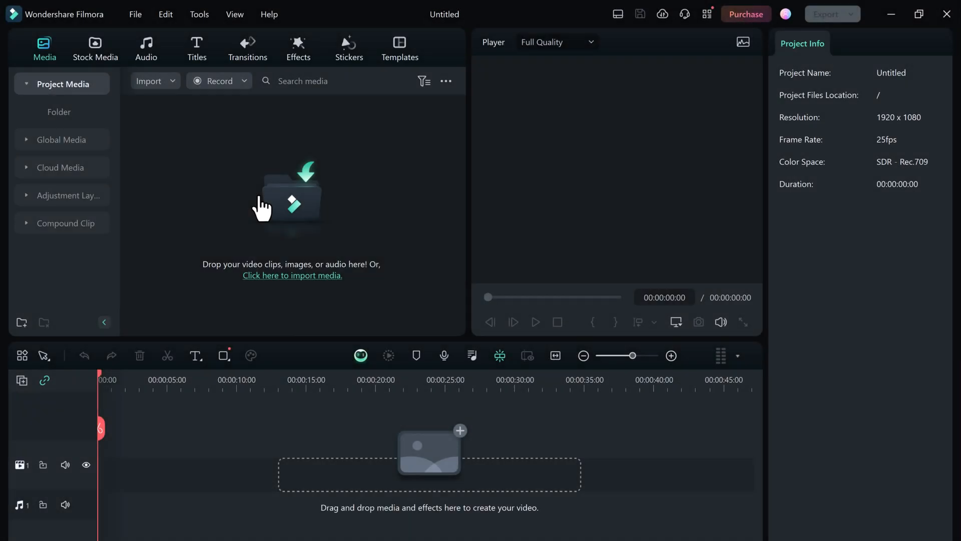
left_click(143, 44)
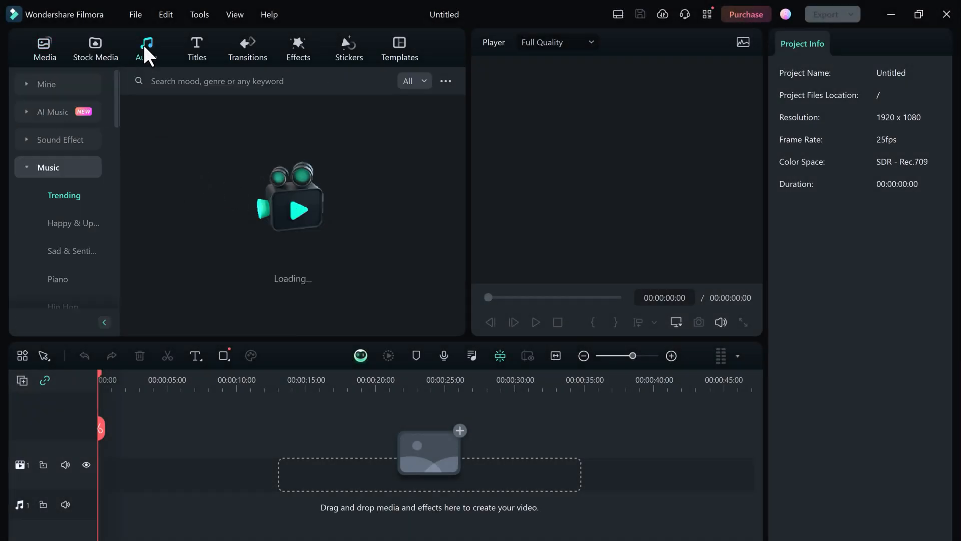
left_click(59, 120)
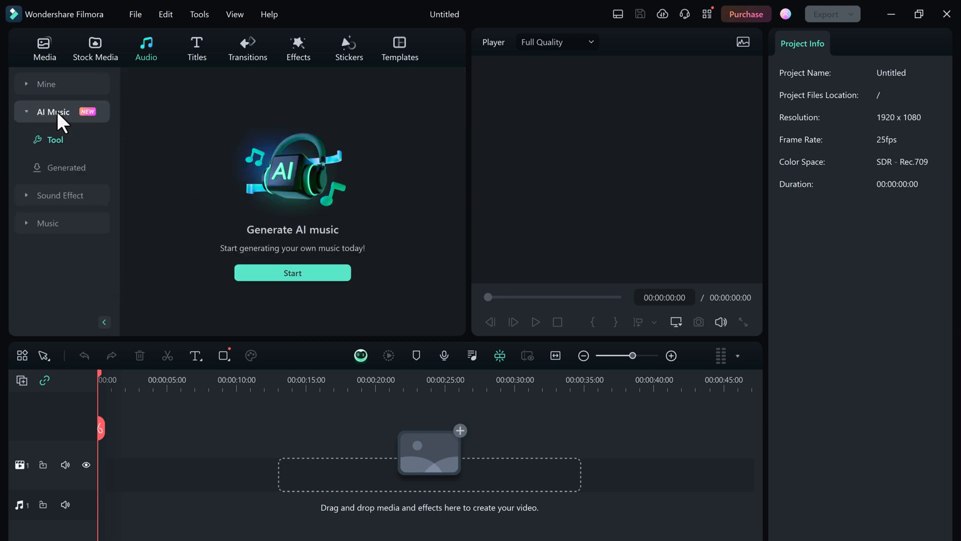
left_click(285, 275)
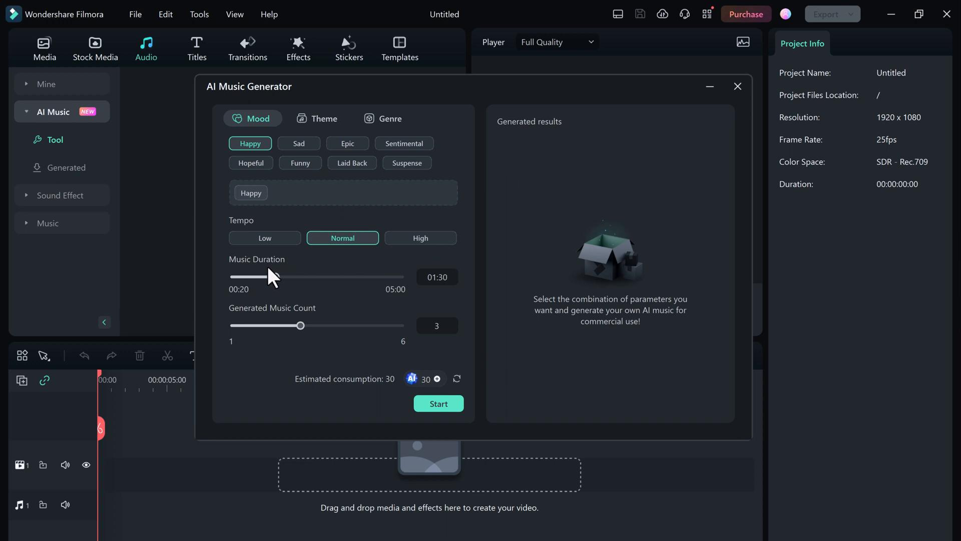
Step: Set the music duration to 02:00 and the generated music count to 4
left_click_drag(276, 277, 411, 282)
left_click_drag(402, 279, 293, 278)
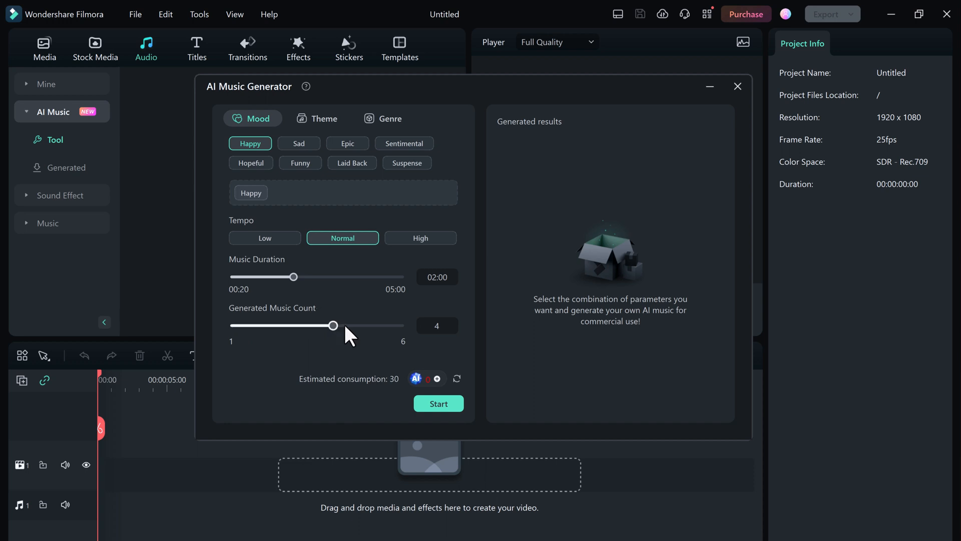
left_click(314, 121)
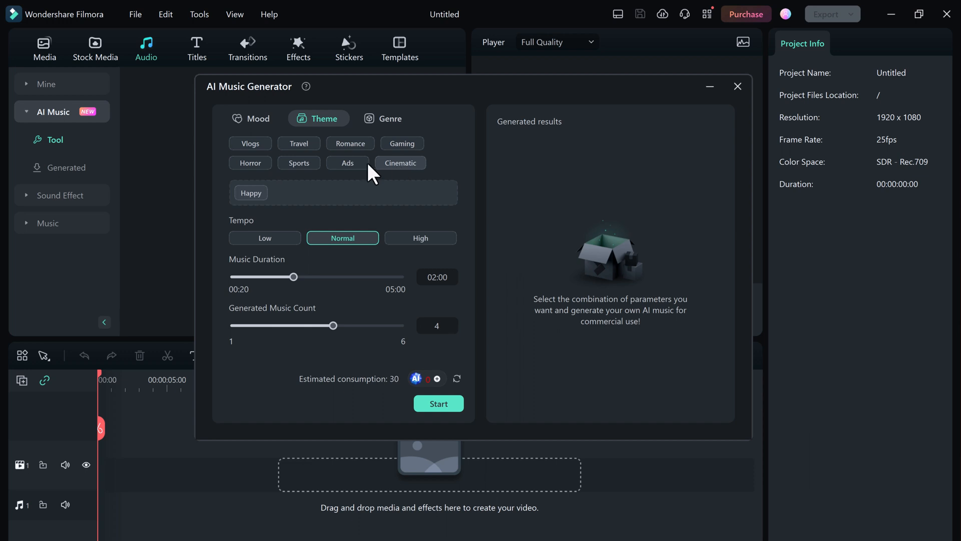
left_click(264, 144)
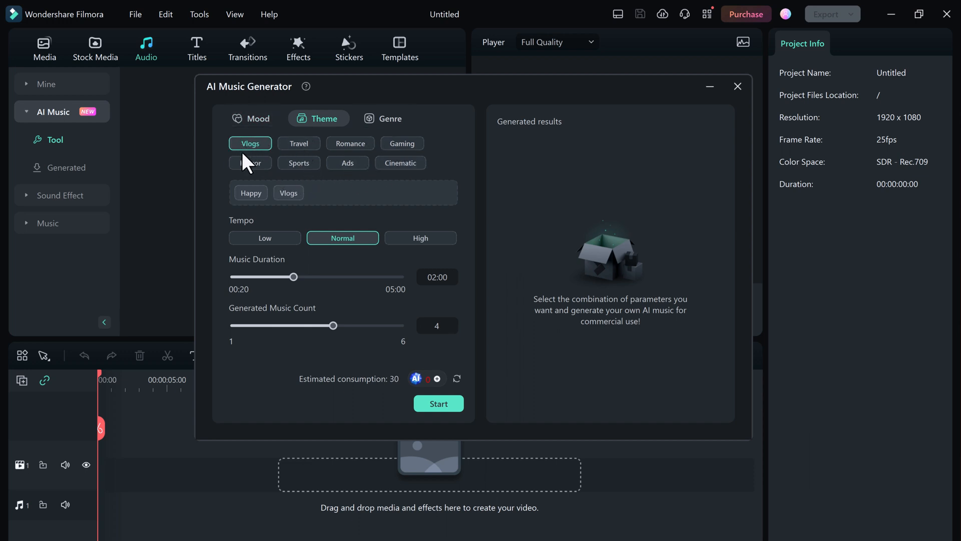
left_click(392, 120)
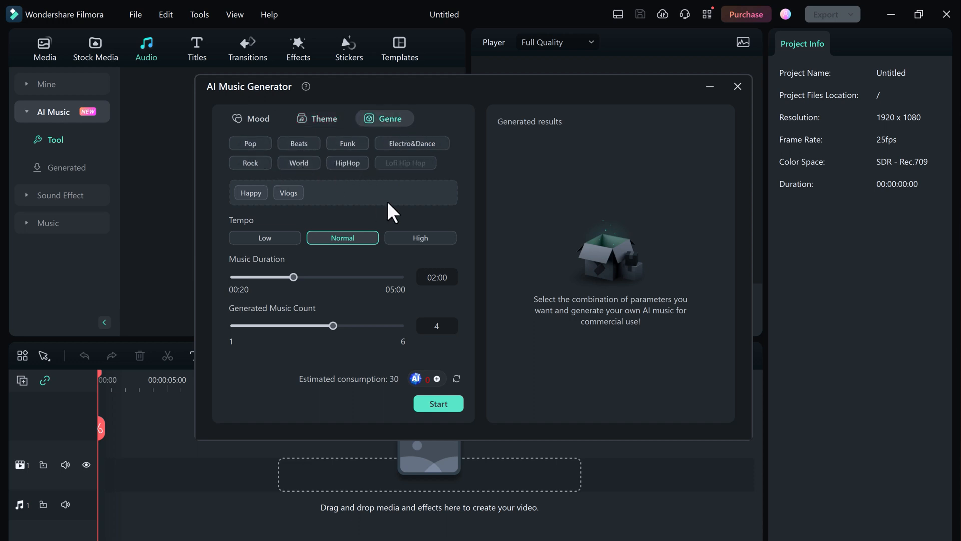
left_click(262, 121)
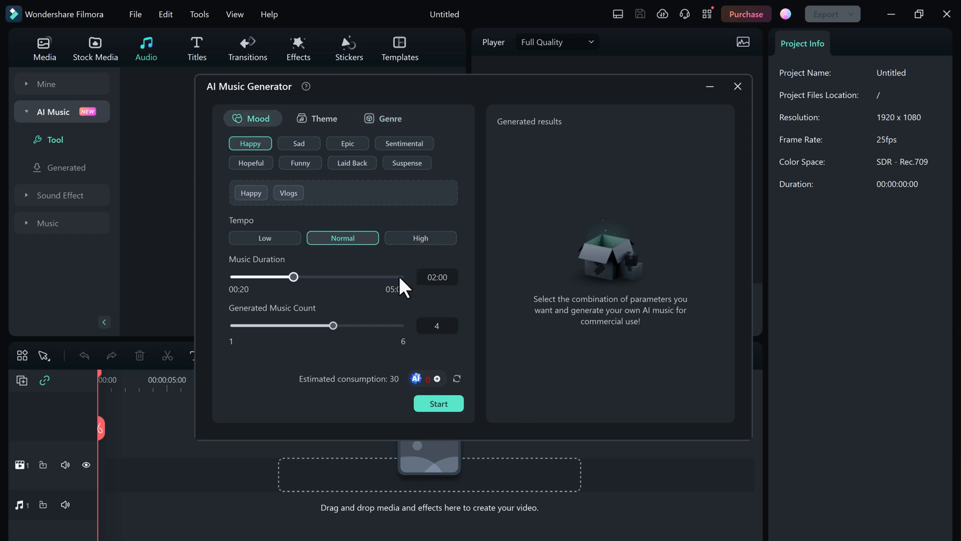
left_click(303, 185)
Step: Generate the Happy tracks and preview 001_Happy and 003_Happy, playing the latter from about 00:26 before pausing it
left_click(450, 405)
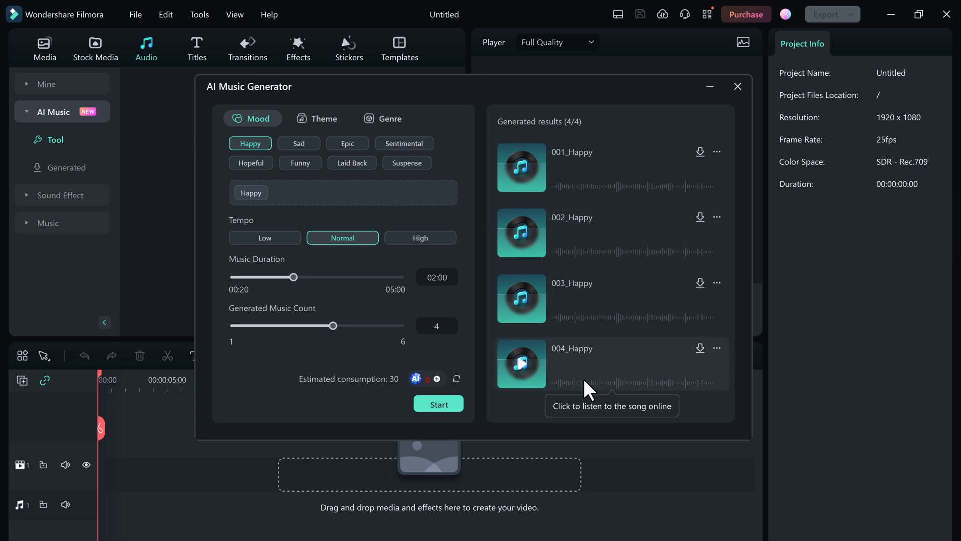
left_click(522, 166)
left_click(523, 299)
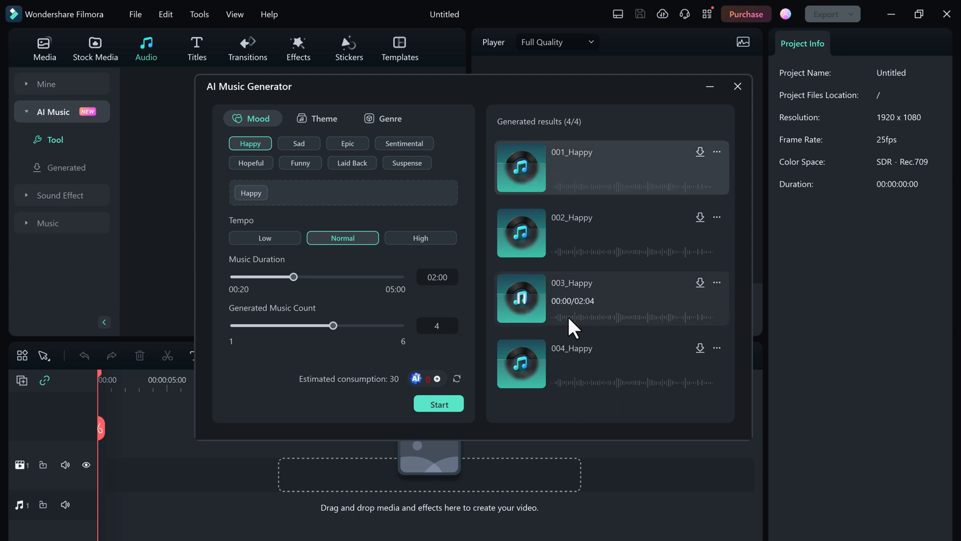
left_click(566, 315)
left_click(585, 317)
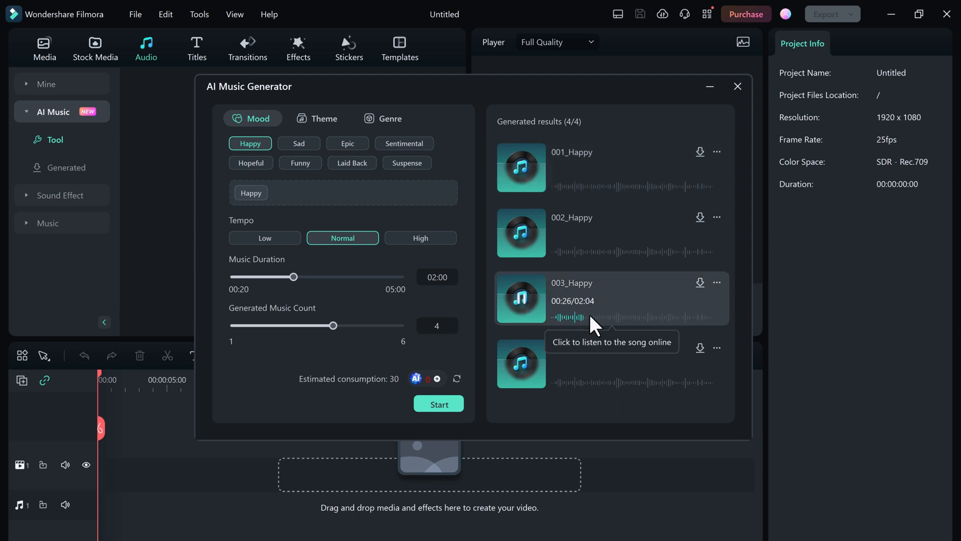
left_click(521, 300)
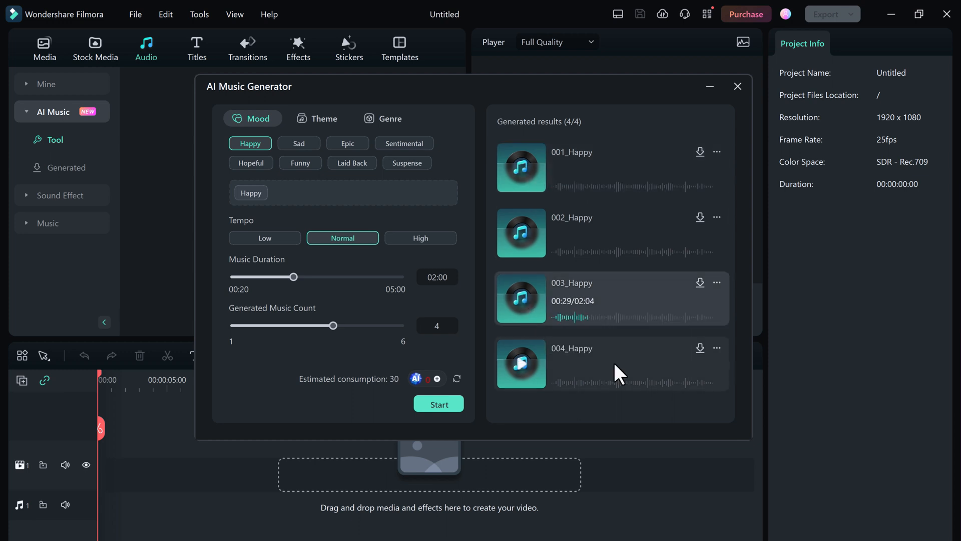
Step: Add the generated track 003_Happy to the timeline and close the AI Music Generator
left_click(700, 283)
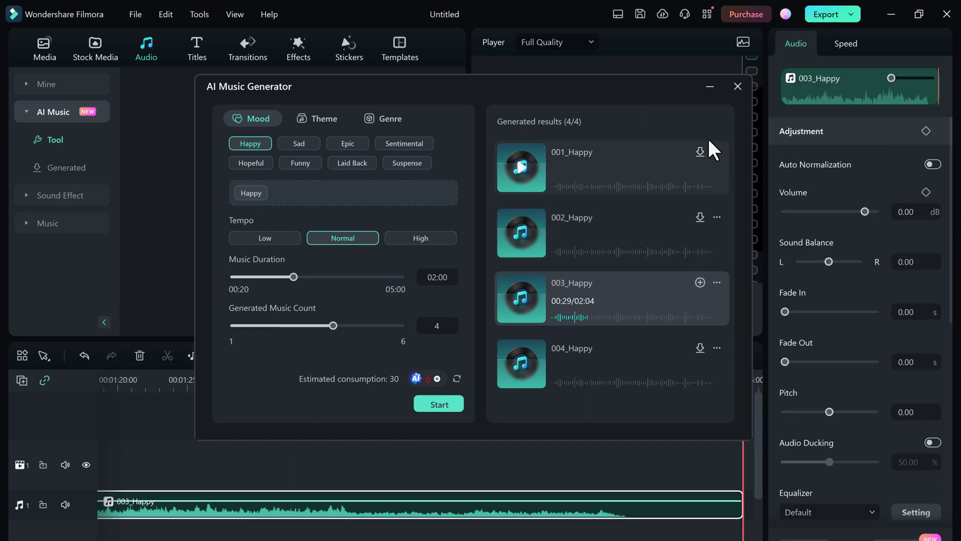
left_click(737, 86)
left_click(533, 266)
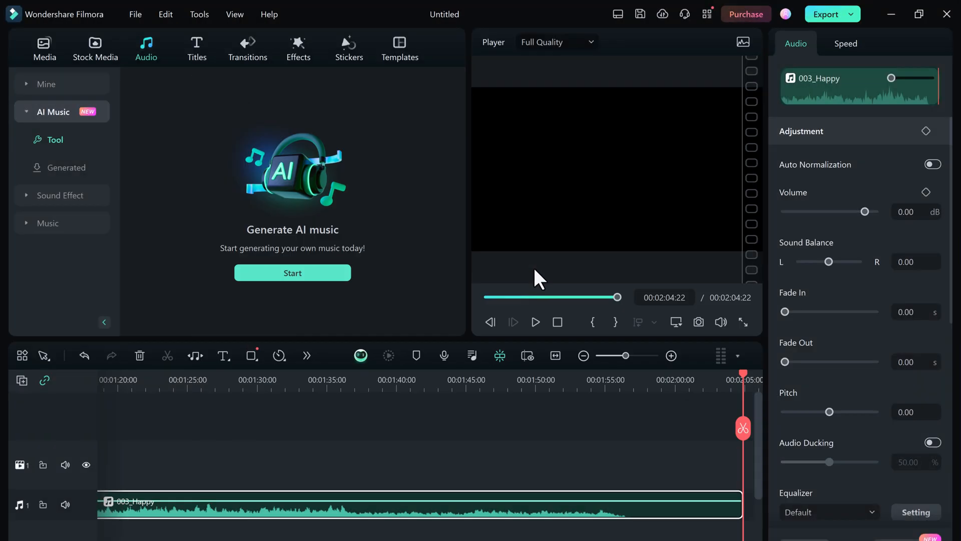
Step: Extend the 003_Happy clip to about 00:03:34 with Audio Stretch and play it back from about 00:01:55
left_click(508, 297)
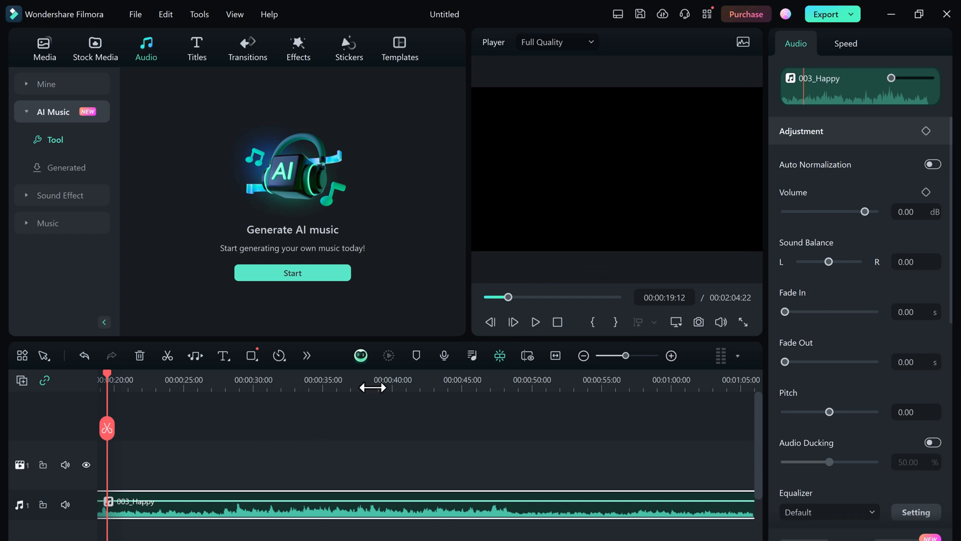
left_click(584, 355)
left_click(433, 385)
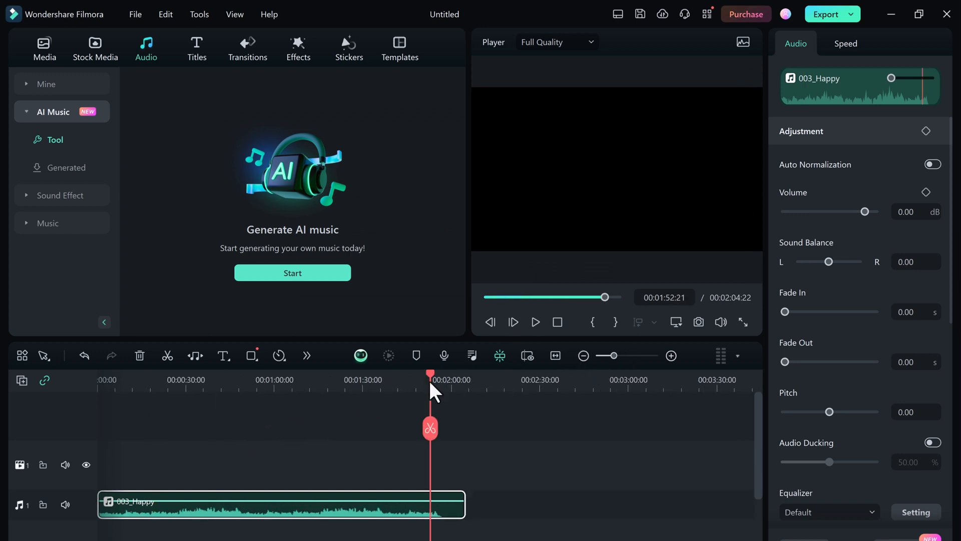
mouse_move(430, 381)
left_mouse_down()
mouse_move(452, 377)
mouse_move(438, 381)
left_mouse_up()
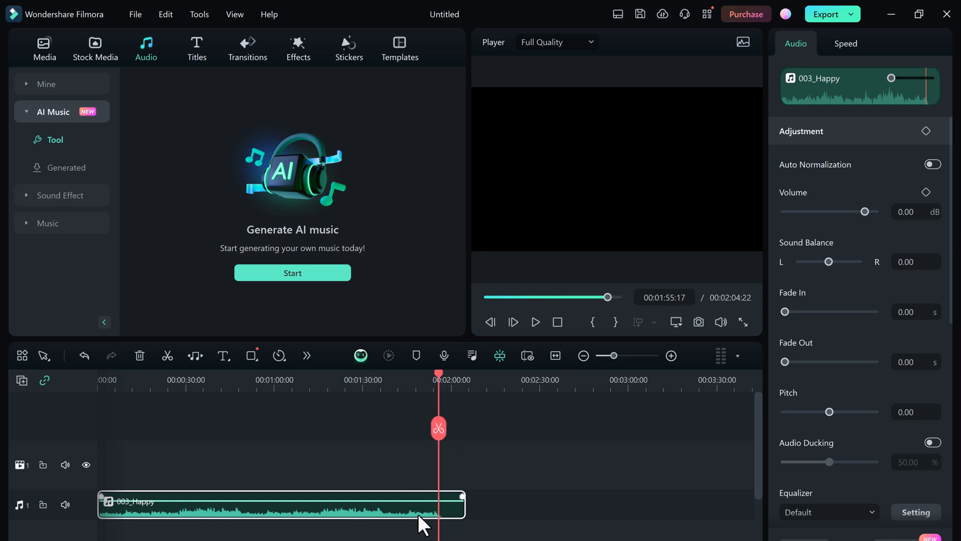
left_click(196, 356)
left_click_drag(465, 500, 729, 502)
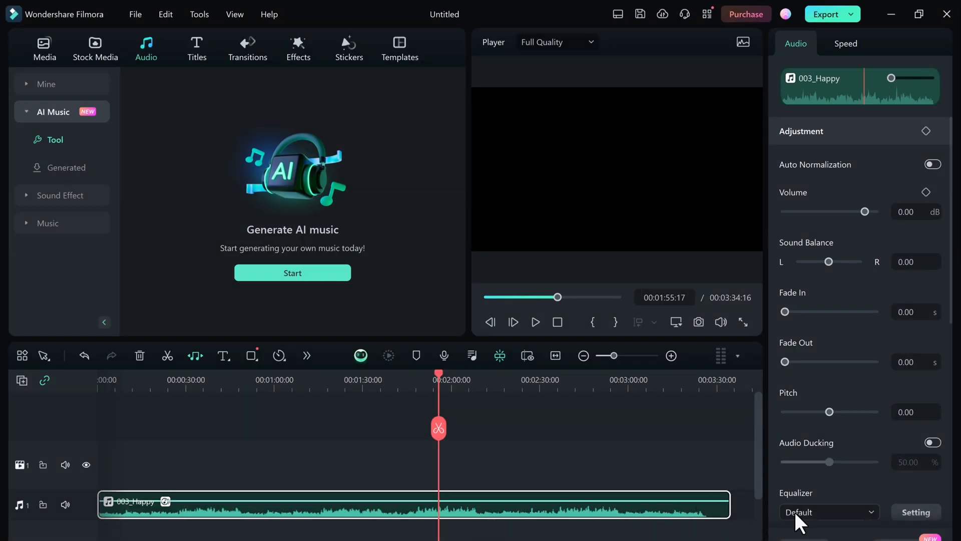
left_click(537, 322)
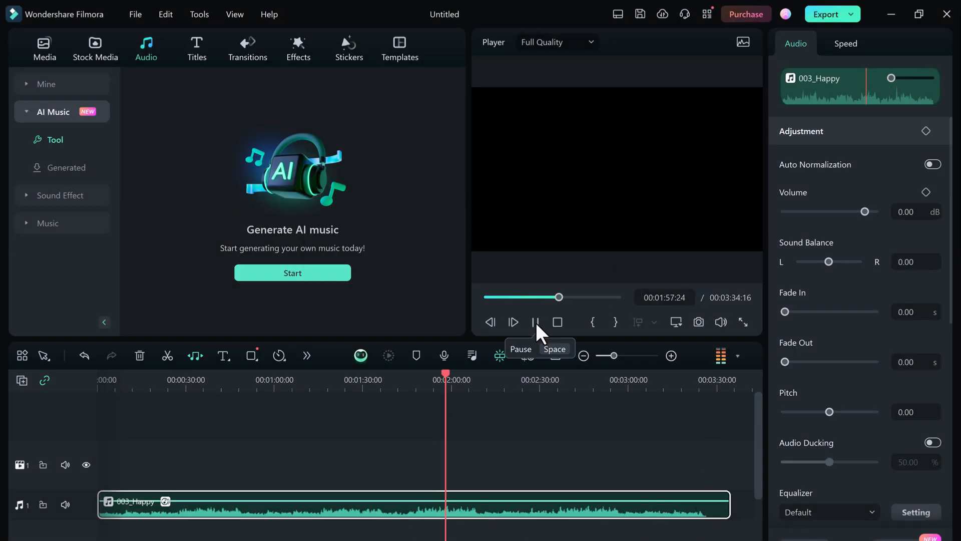
left_click(535, 322)
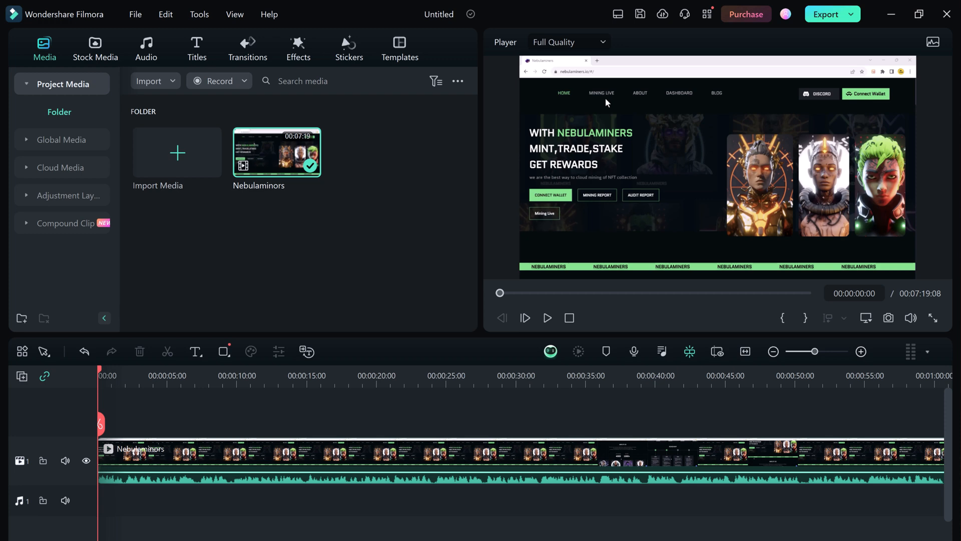
Step: Customize the timeline toolbar to hold all available tools, including Speech-to-Text and AI Translation, and save the layout
left_click(22, 351)
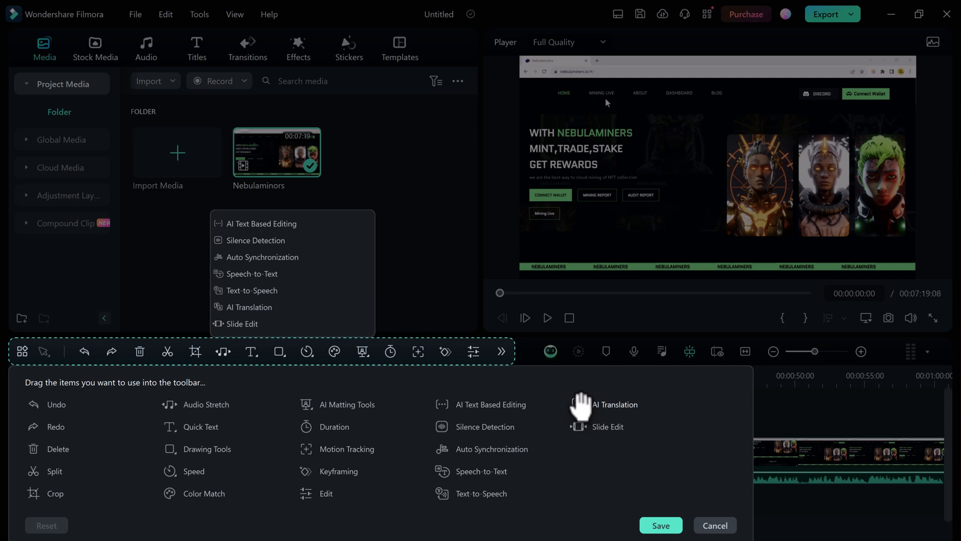
left_click(661, 524)
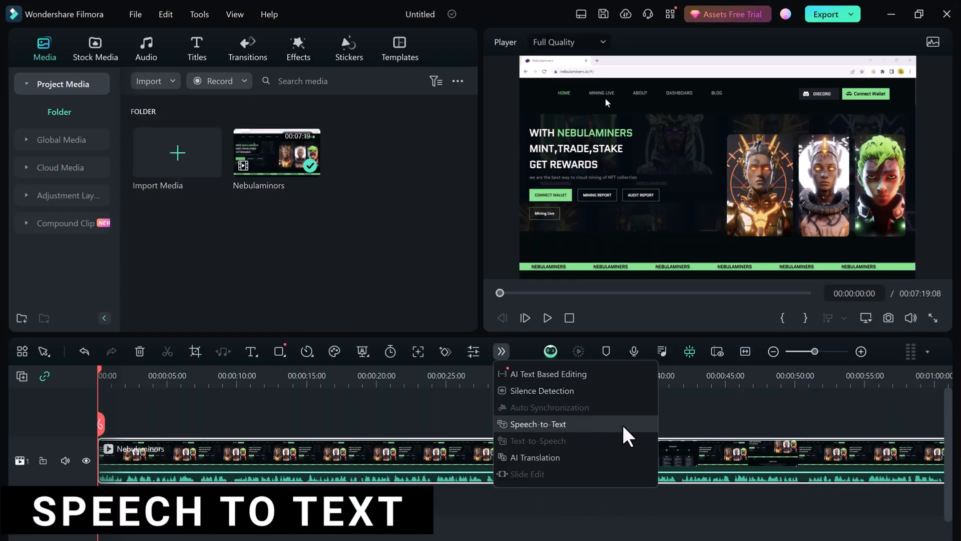
Step: Set up Speech-to-Text for the selected Nebulaminors clip with English (US) audio and translation to Spanish (Spain)
left_click(584, 425)
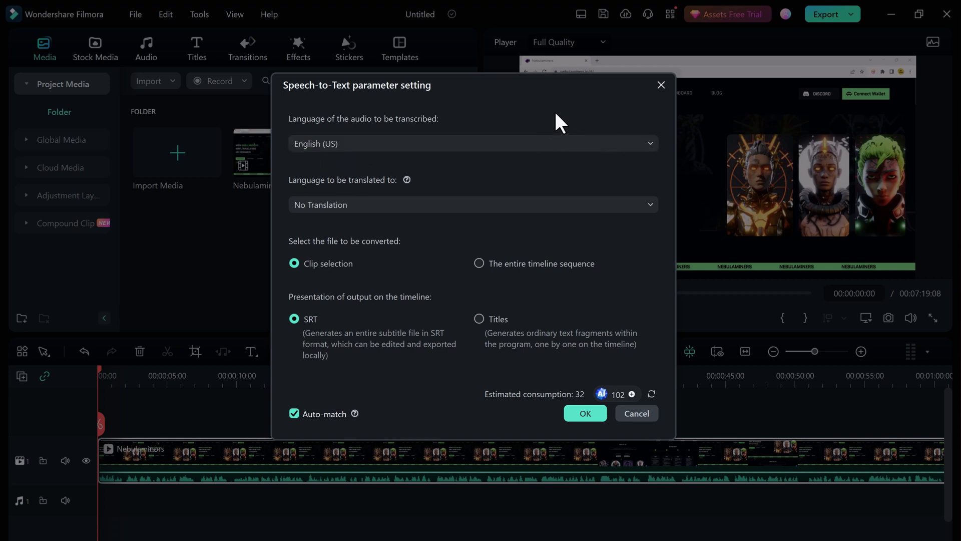
left_click(597, 143)
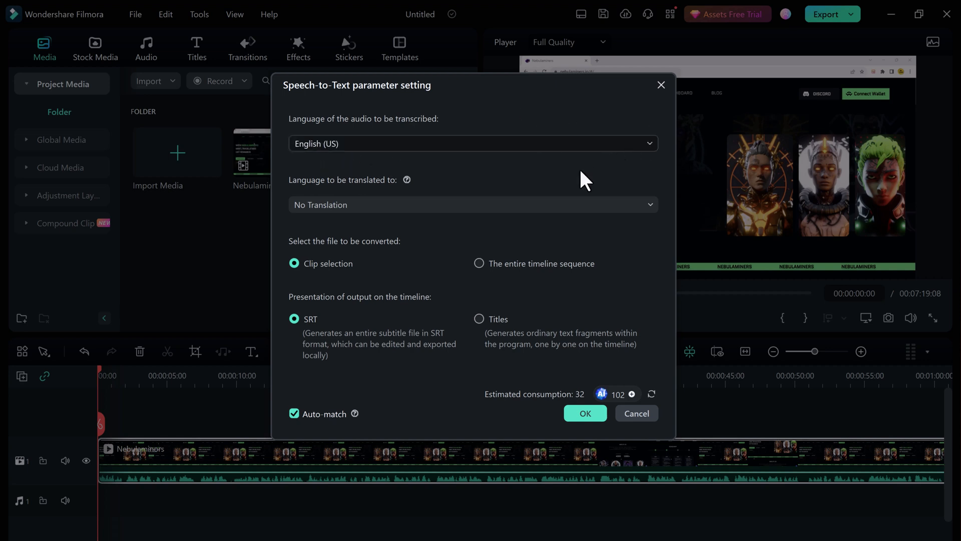
left_click(559, 163)
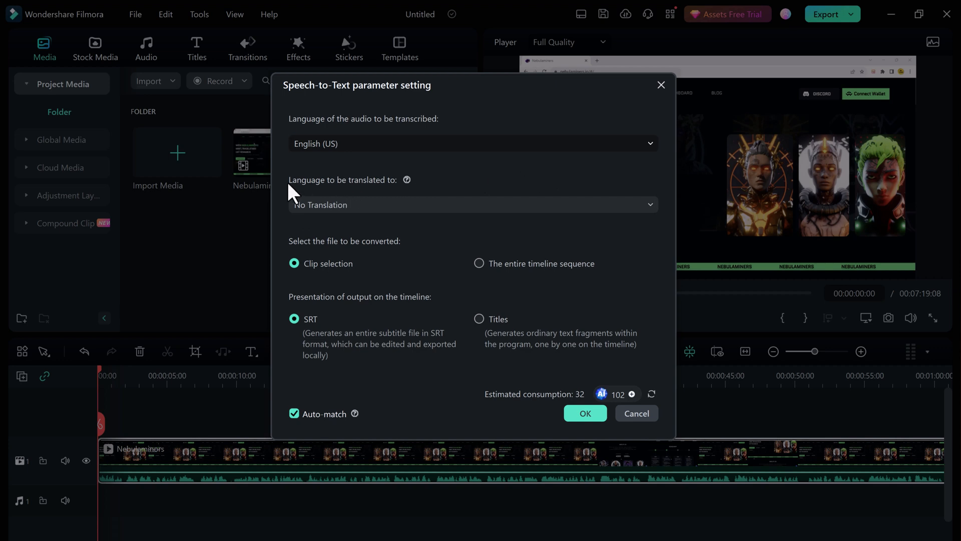
left_click(652, 205)
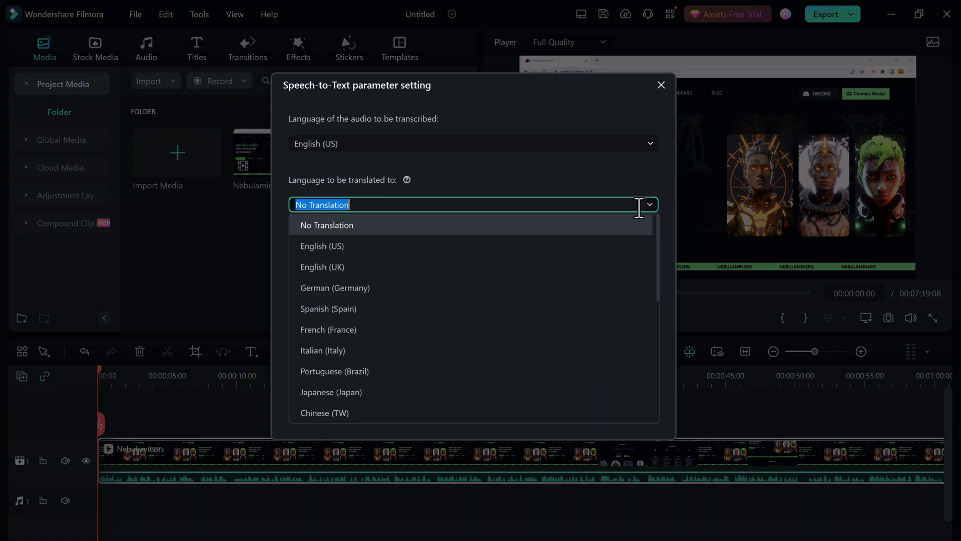
scroll(549, 325, "down", 5)
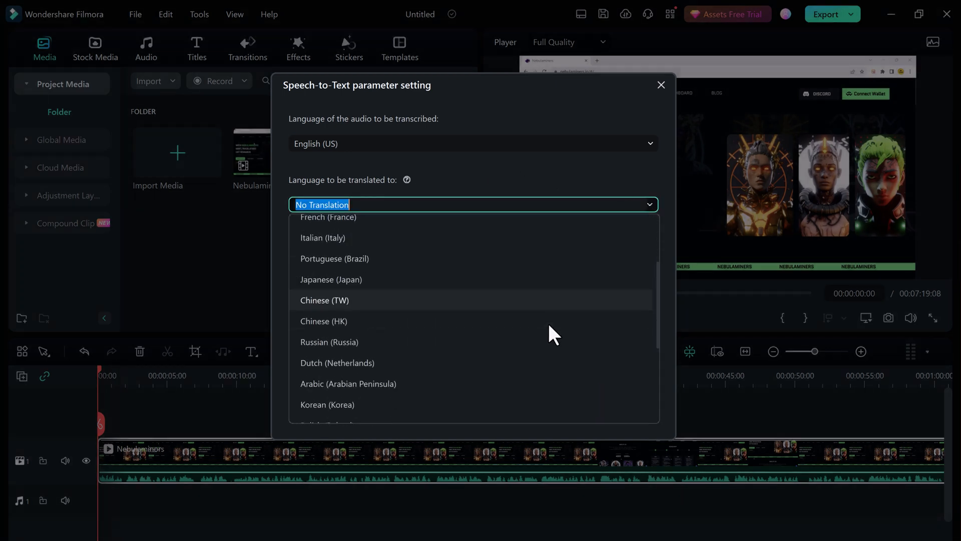
scroll(548, 321, "up", 5)
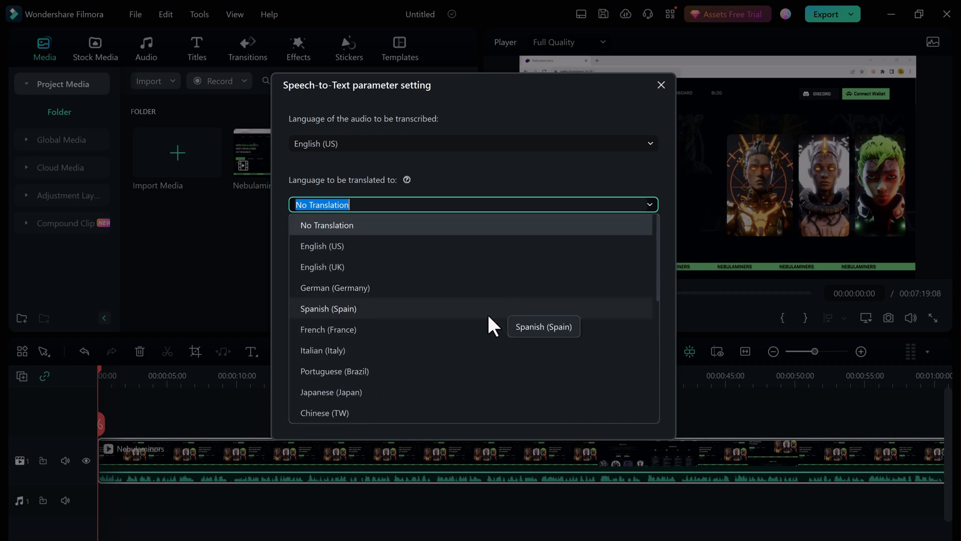
left_click(446, 306)
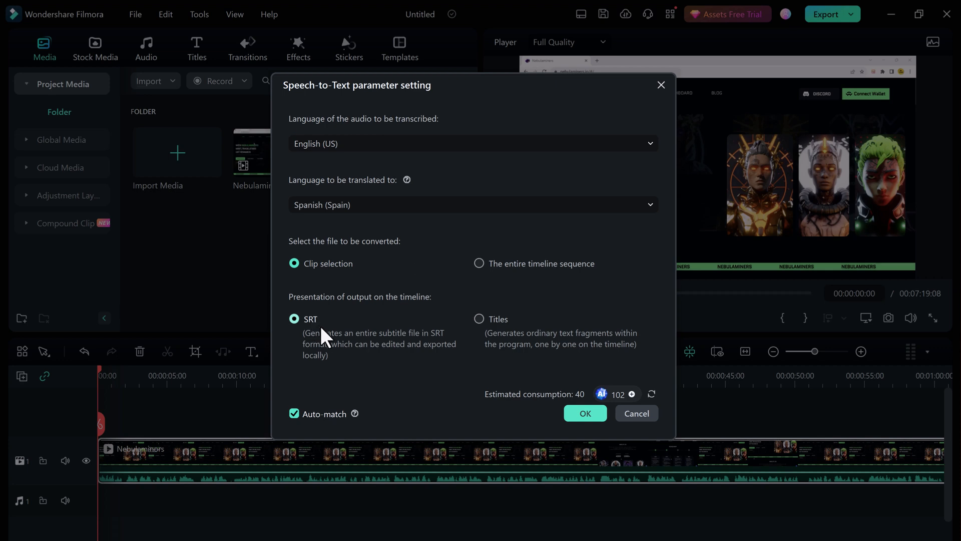
Step: Output the transcription as Titles on the timeline, run the conversion and minimize the list of voice-text services
left_click(478, 317)
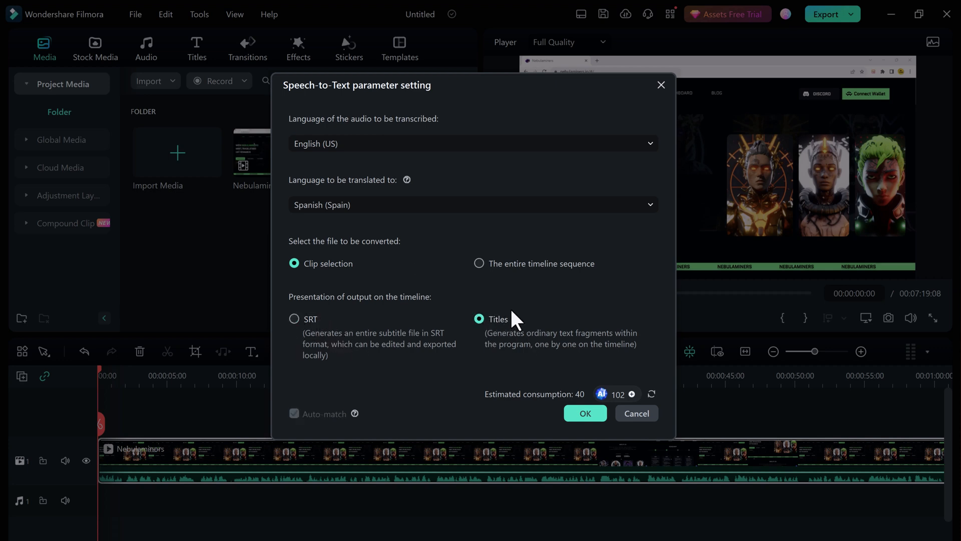
left_click(586, 414)
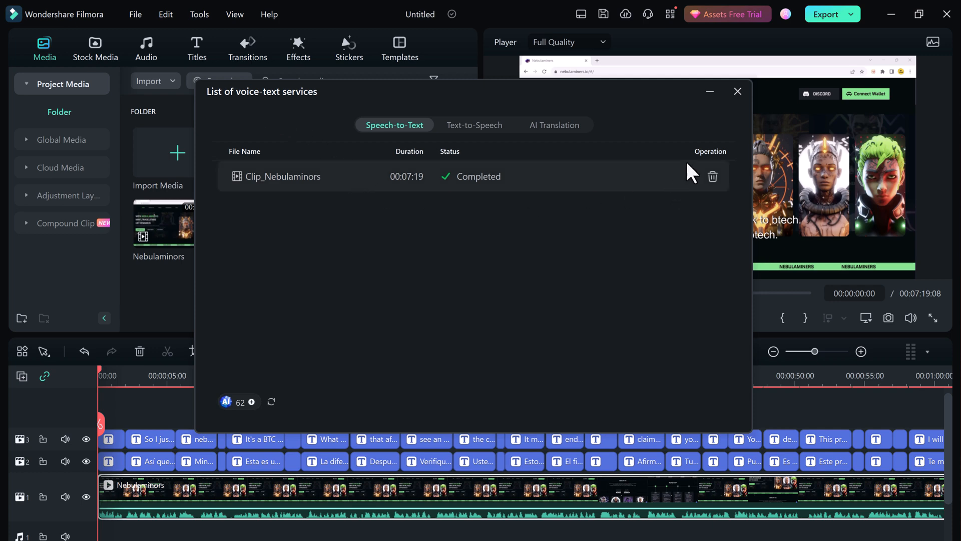
left_click(711, 90)
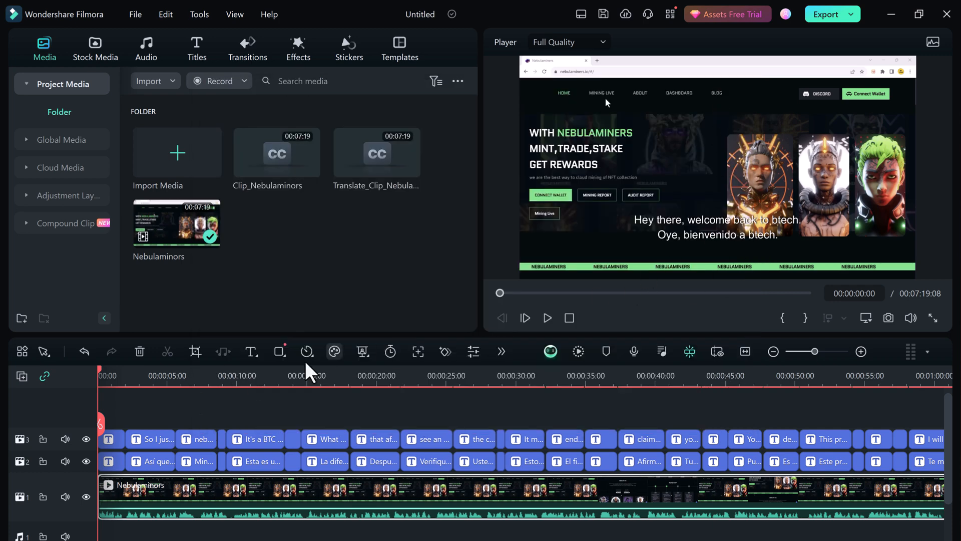
Step: Play back the bilingual titles from about 00:00:11 to 00:00:18 and scrub on to about 00:00:51
left_click(262, 379)
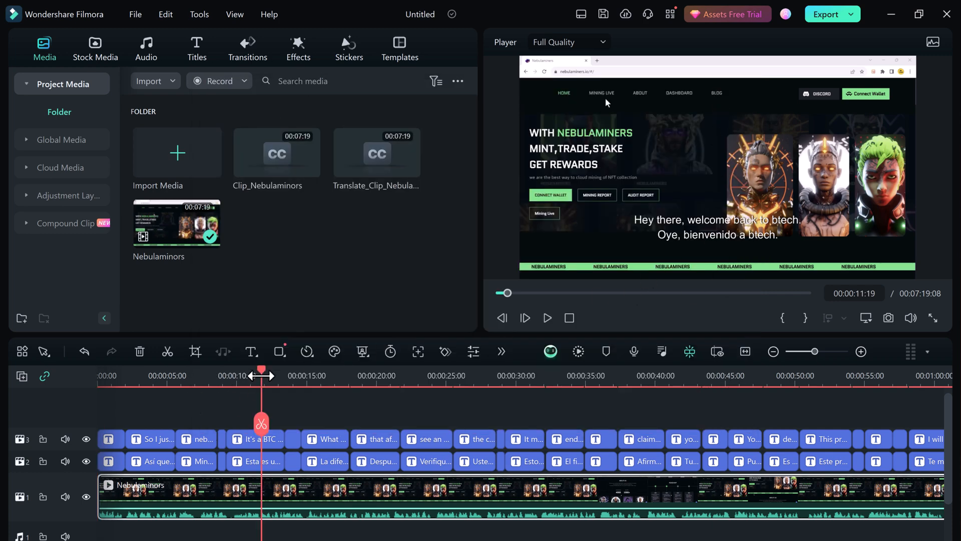
left_click(548, 318)
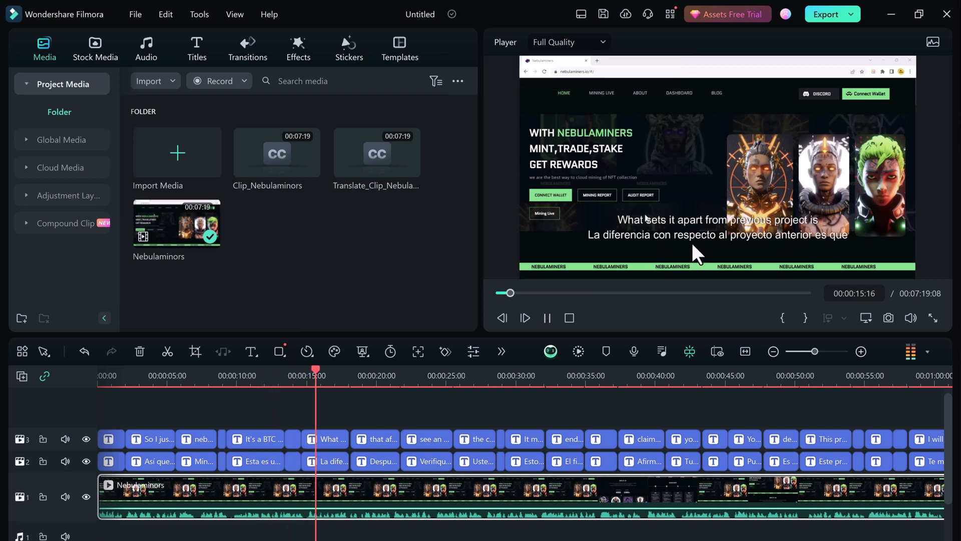
left_click(547, 318)
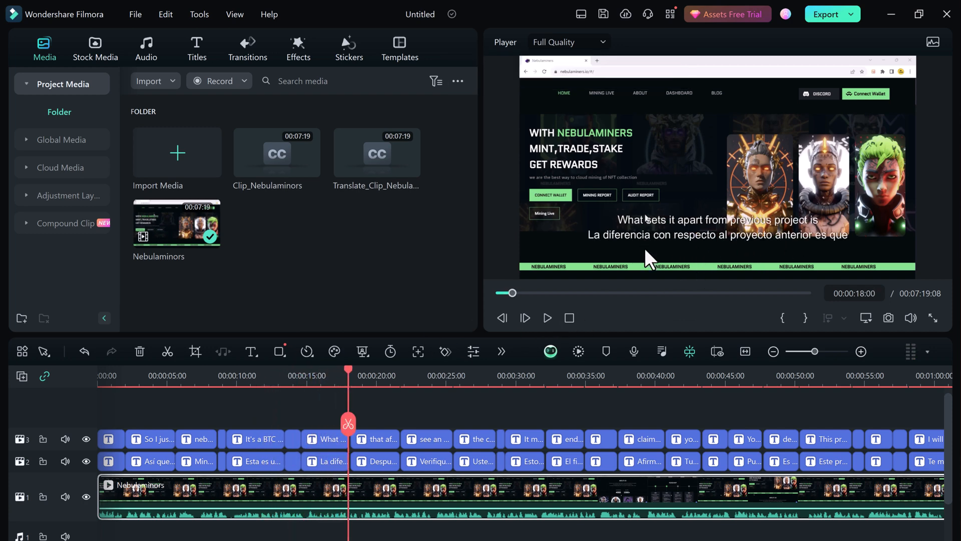
left_click(427, 375)
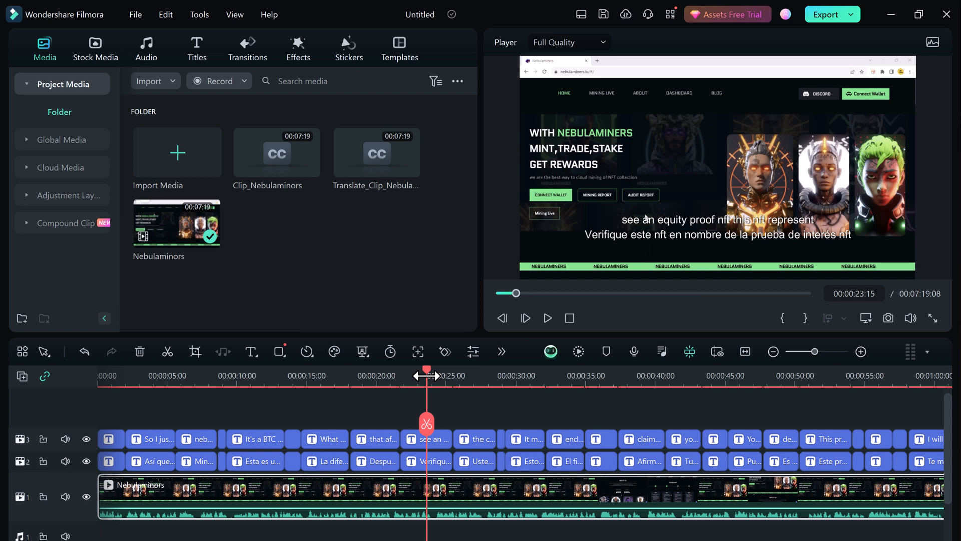
left_click_drag(427, 376, 705, 377)
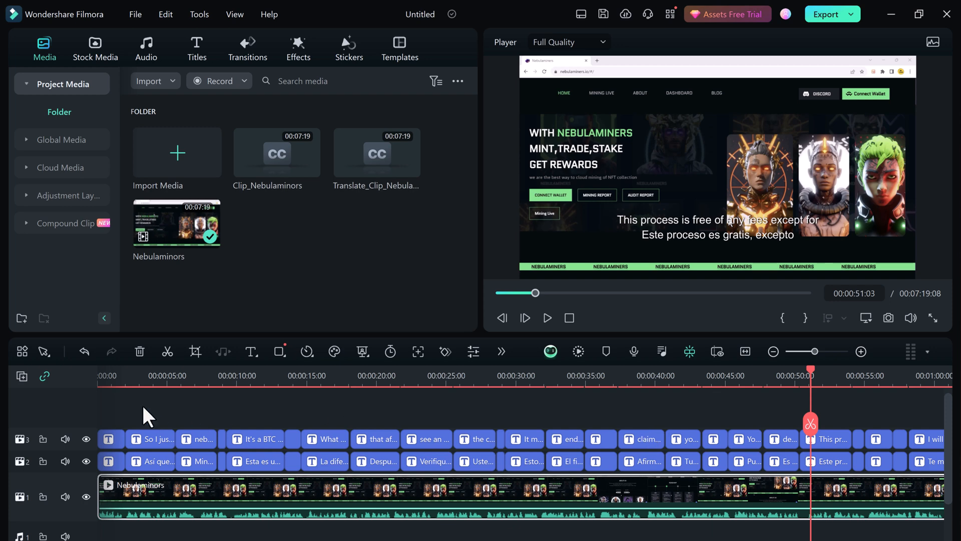
Step: Select the English titles between about 00:00:09 and 00:00:28 on video track 3 and open AI Translation for them
left_click_drag(142, 403, 420, 421)
left_click(343, 422)
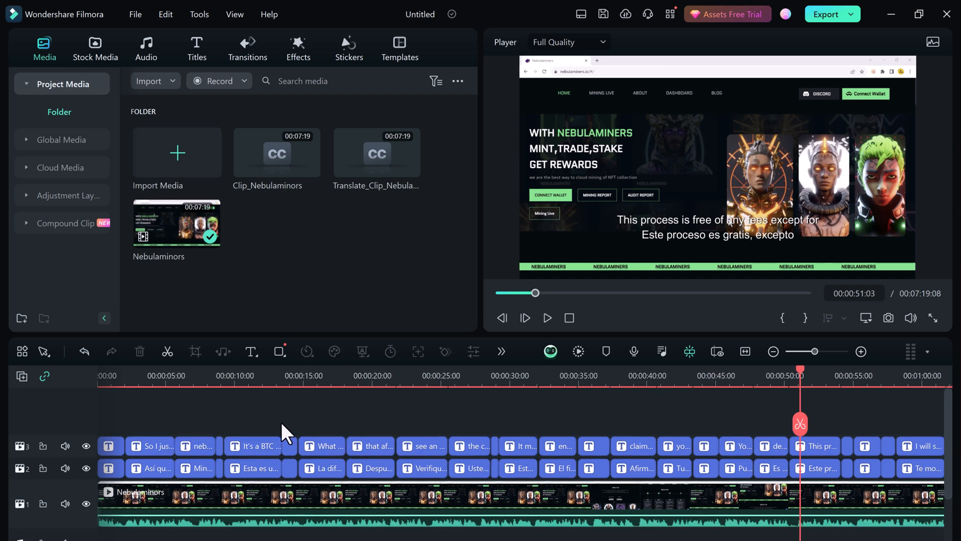
left_click_drag(260, 426, 478, 443)
left_click(501, 351)
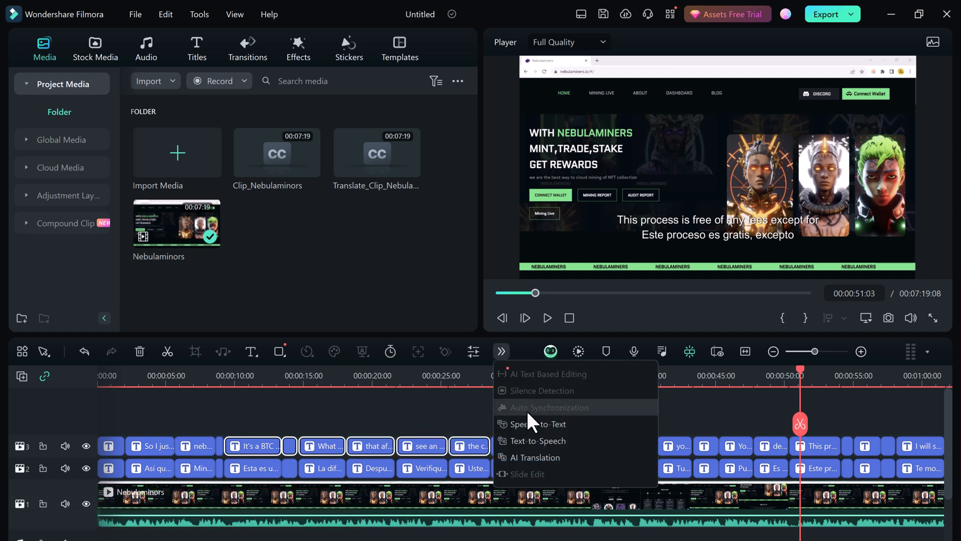
left_click(543, 455)
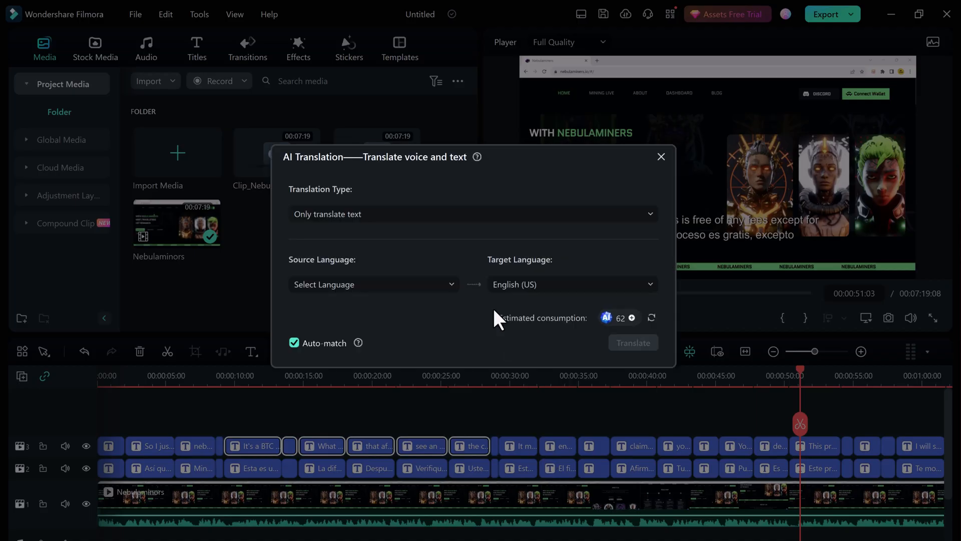
Step: Translate the selected titles as text only from Spanish (Spain) to German (Germany) and close the list of voice-text services
left_click(451, 215)
left_click(444, 235)
left_click(453, 284)
left_click(409, 367)
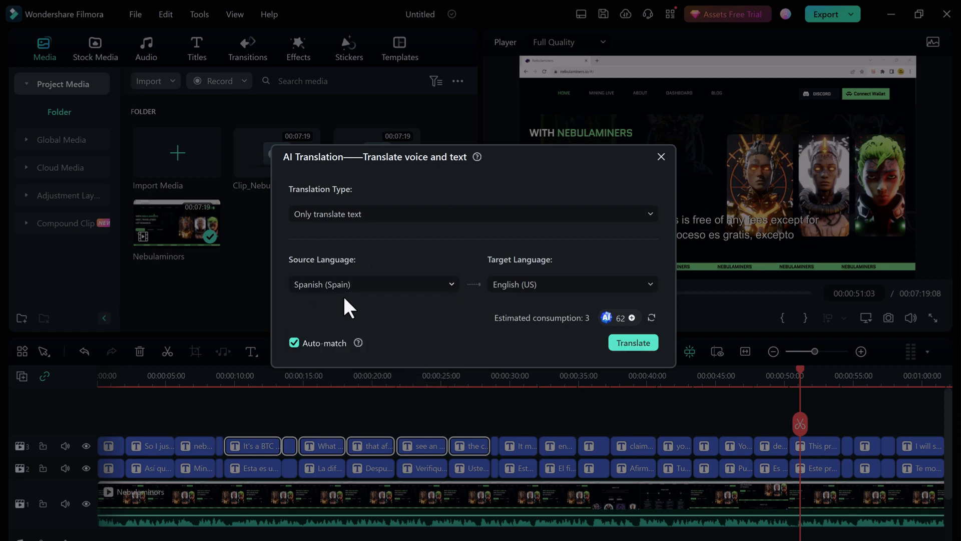
left_click(642, 284)
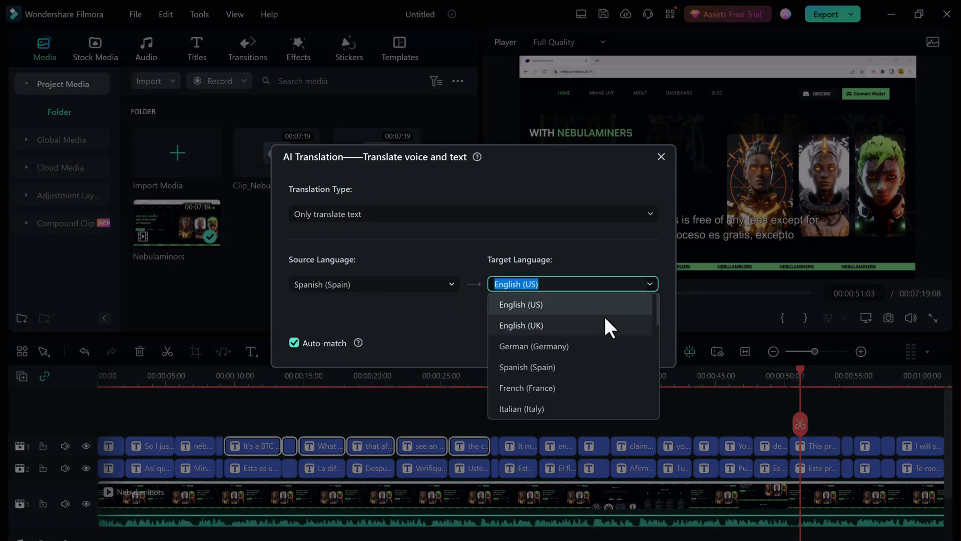
left_click(607, 347)
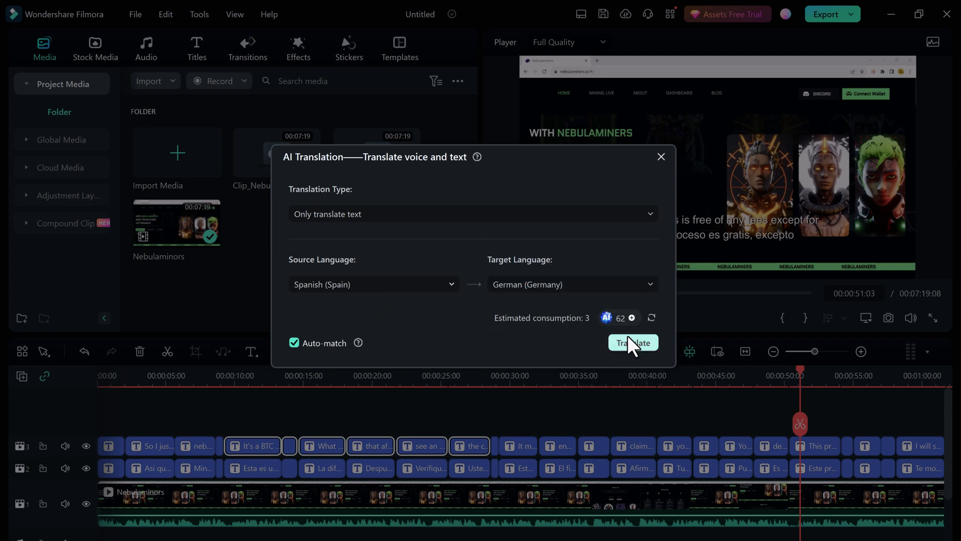
left_click(625, 345)
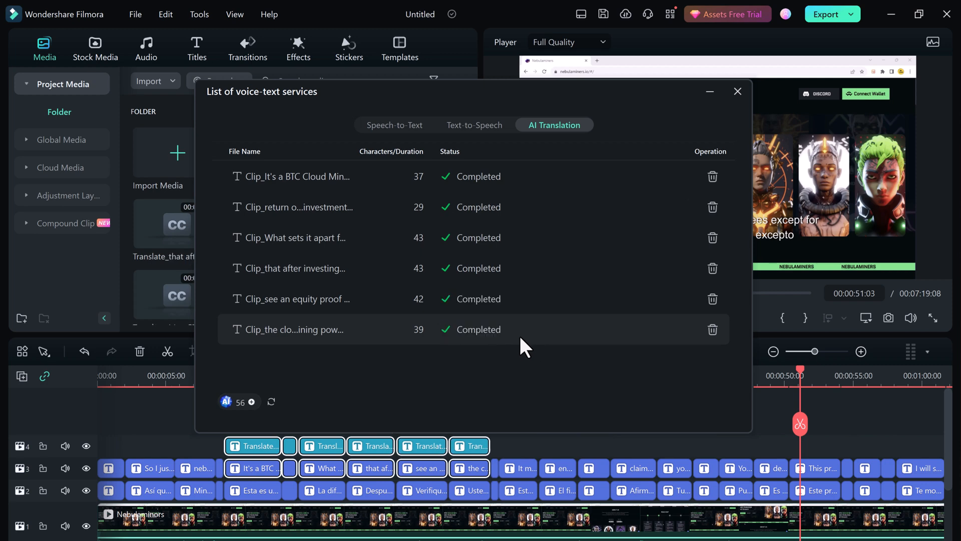
left_click(738, 92)
Step: Delete the English and Spanish titles beneath the German ones, between about 00:00:09 and 00:00:28
left_click(241, 382)
left_click(266, 416)
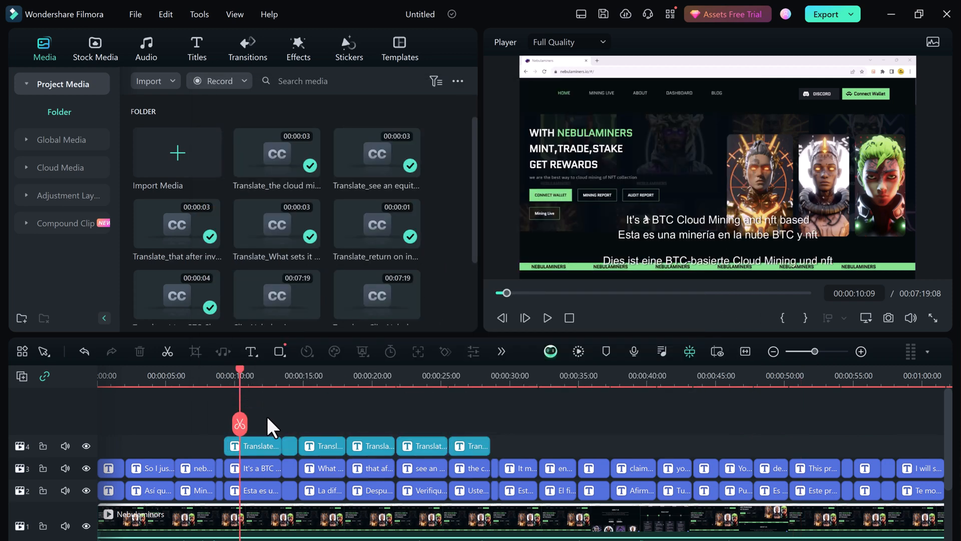
left_click(248, 446)
left_click(254, 472)
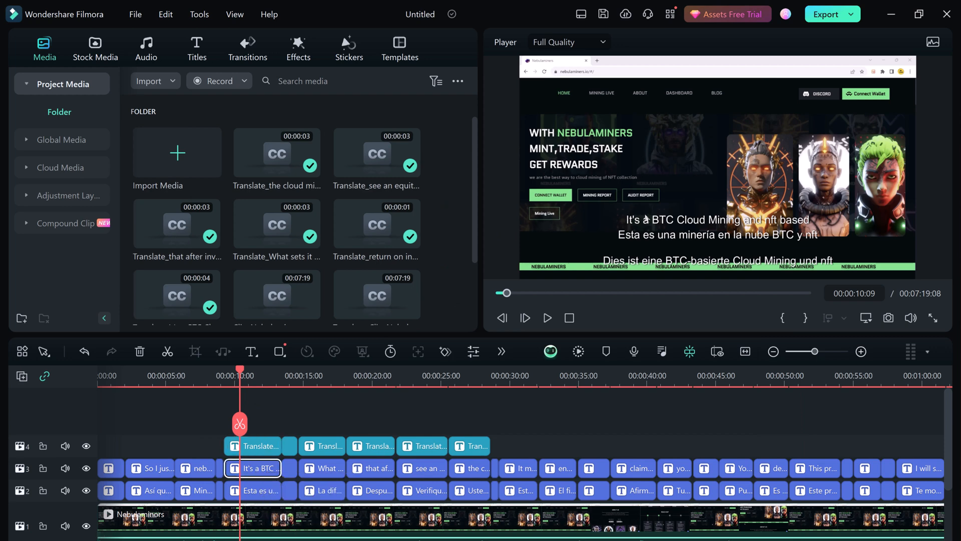
key("Delete")
left_click(267, 484)
key("Delete")
left_click_drag(273, 478, 465, 500)
key("Delete")
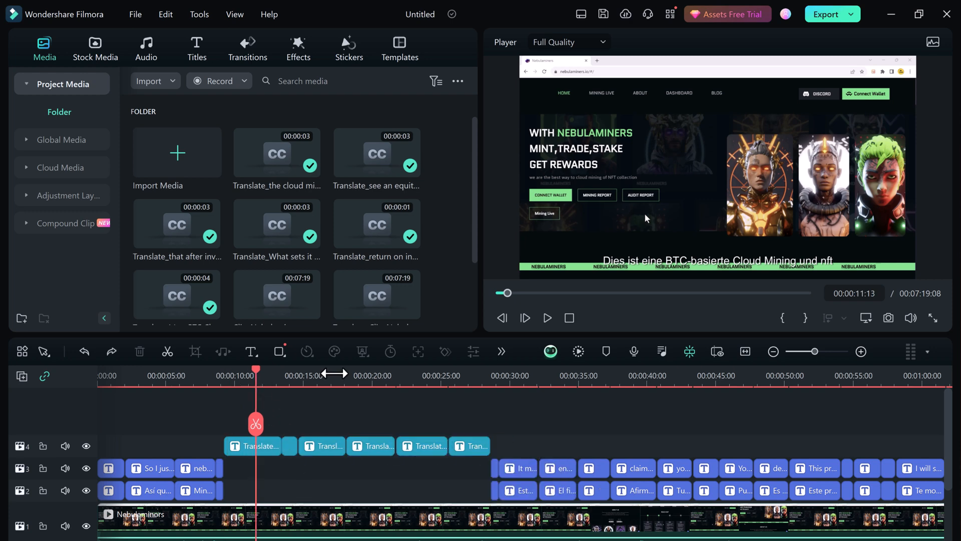
Step: Play back the German titles from about 00:00:11 to 00:00:18 and check the titles on video track 4
left_click(548, 320)
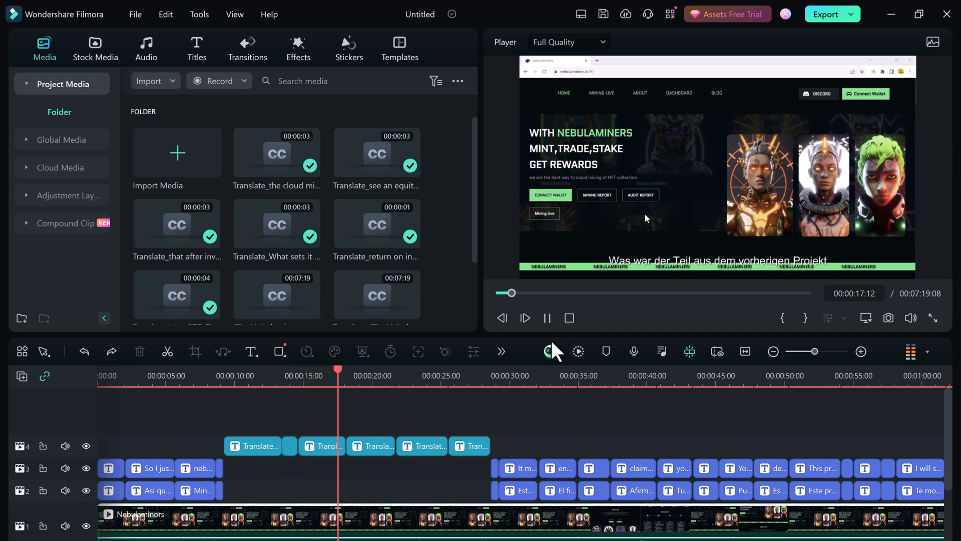
left_click(547, 318)
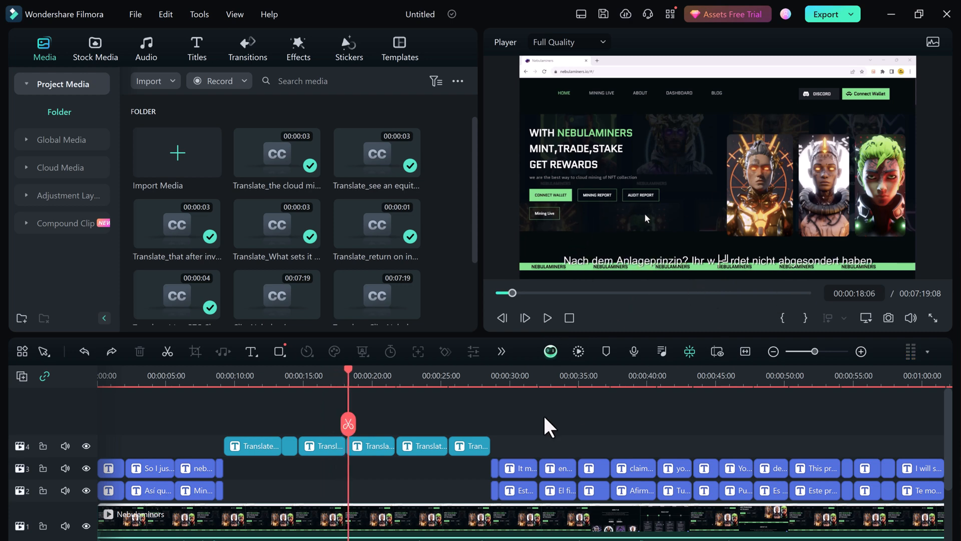
left_click_drag(236, 443, 237, 443)
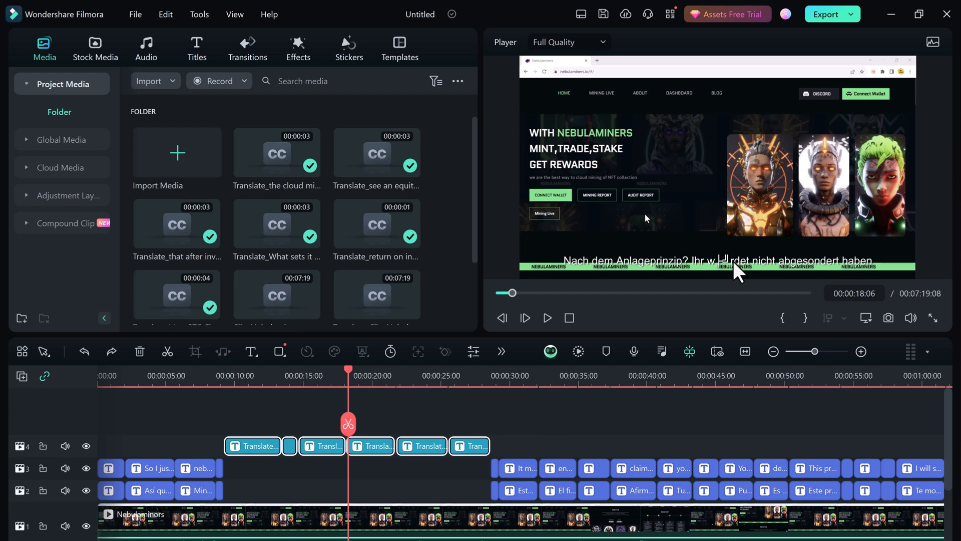
left_click(614, 416)
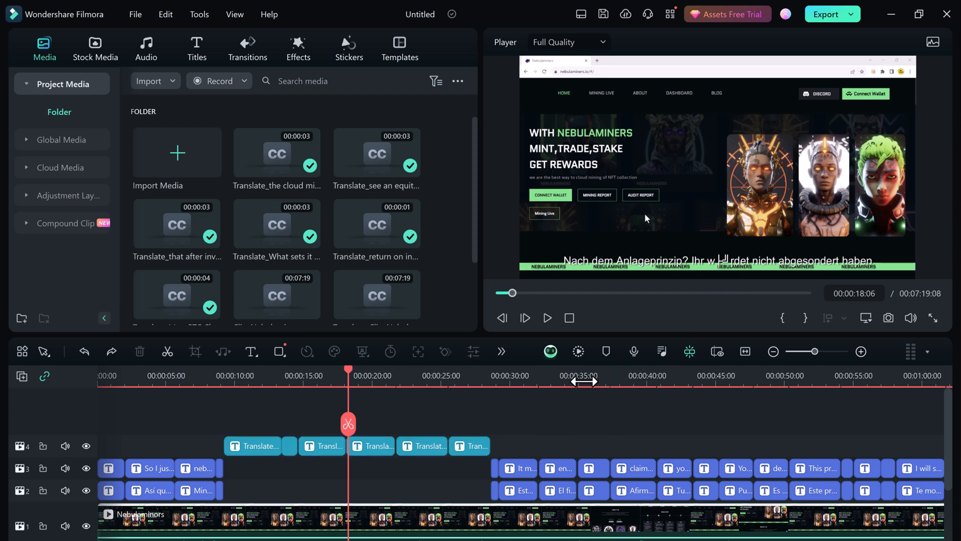
left_click(589, 376)
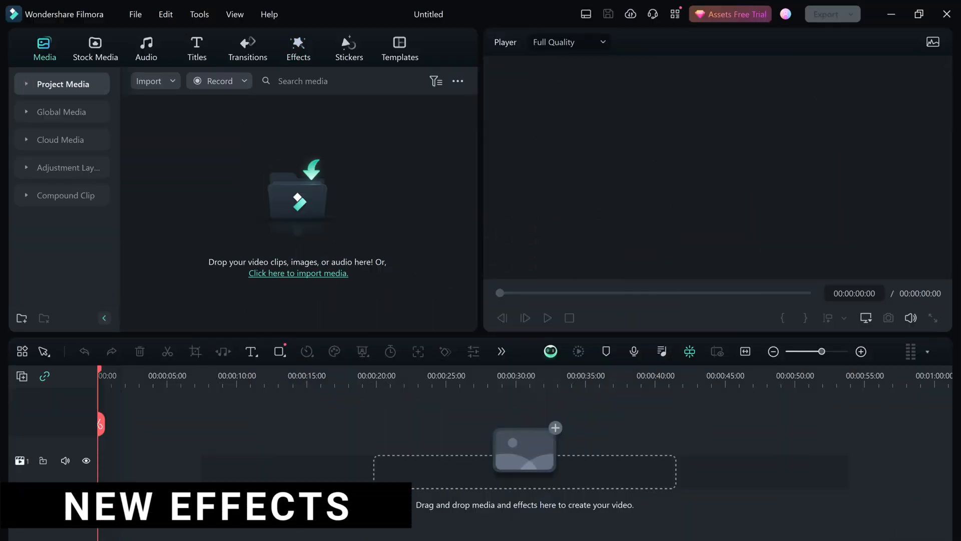
Step: Browse the trending effects among the recommended ones in the Effects library
left_click(295, 47)
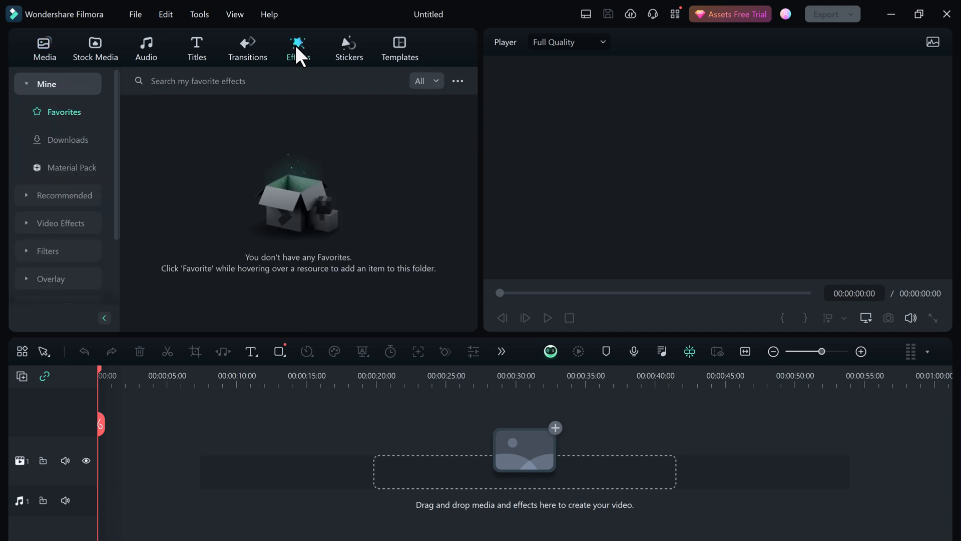
left_click(75, 194)
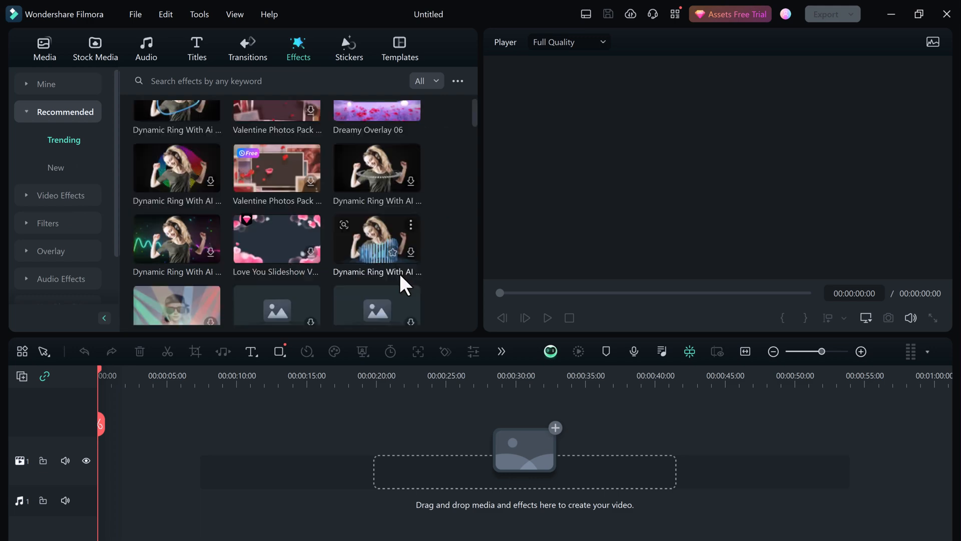
scroll(399, 273, "down", 5)
Step: Search the effects for "Y2K VALENTINES DAY" and look through the matching effects
left_click(270, 80)
type("Y")
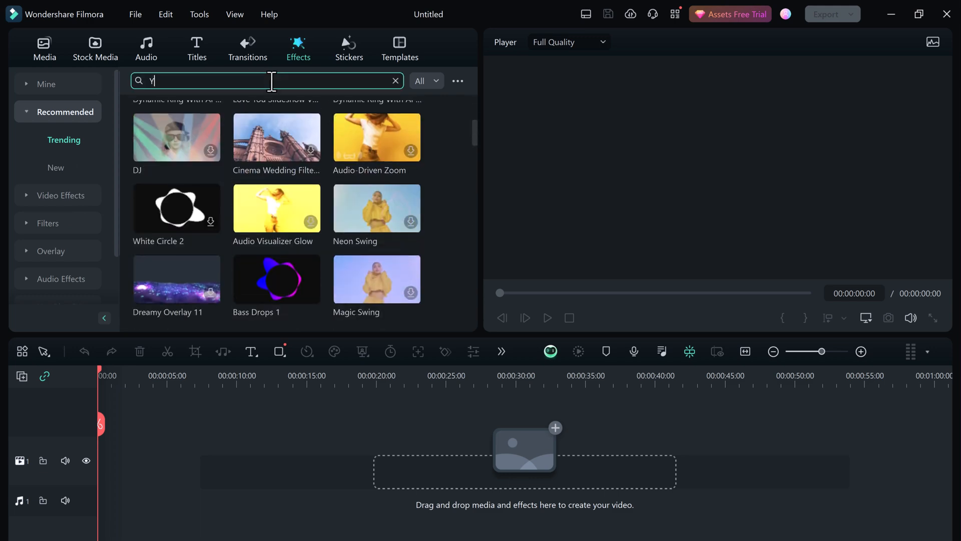
type("2K VALENTINES DAY")
key("Return")
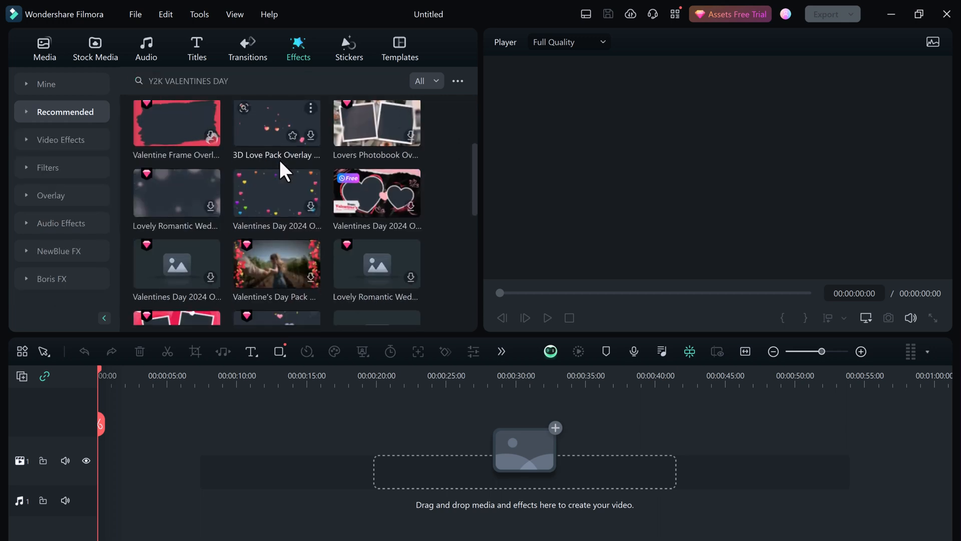
scroll(279, 161, "down", 5)
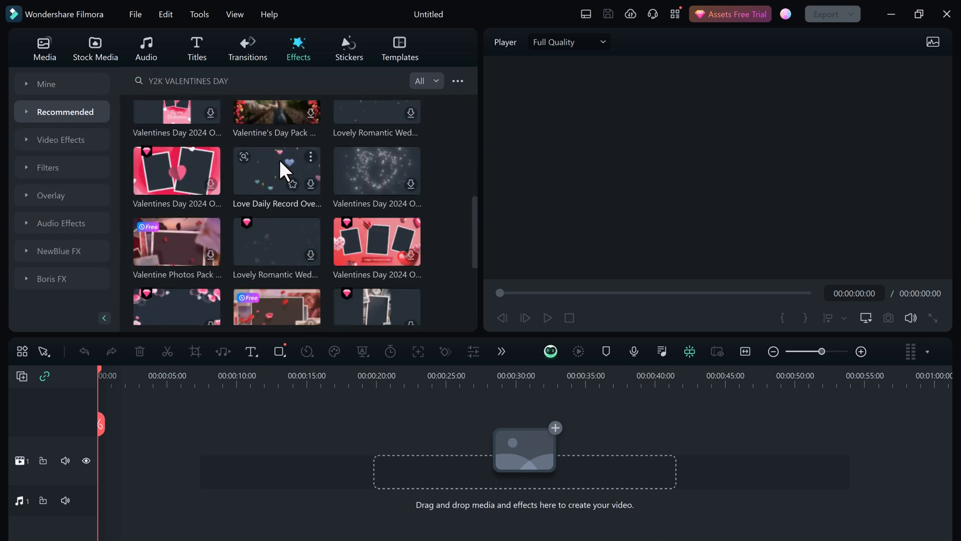
Step: Look through the remaining matching effects and open the Valentine's Day 2024 assets collection for a preview
scroll(279, 160, "down", 3)
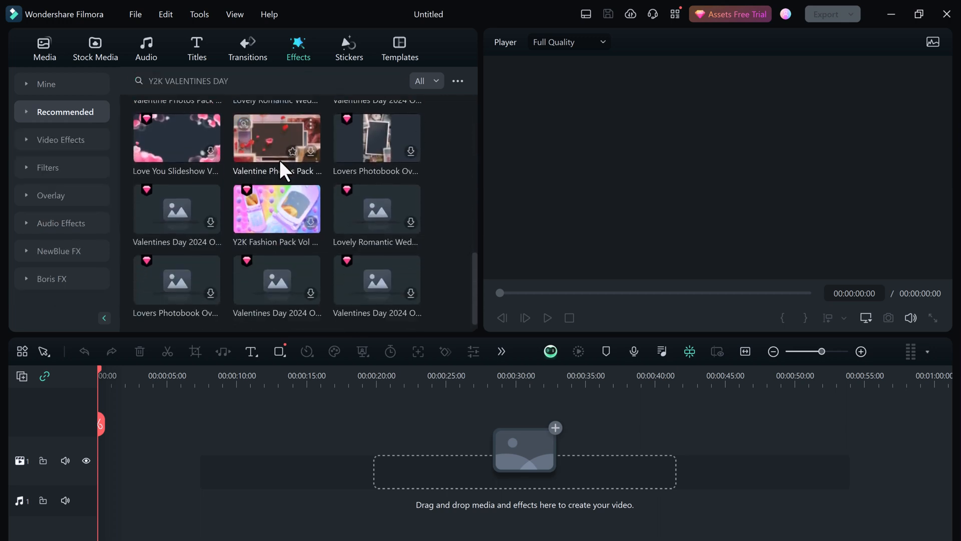
scroll(279, 161, "up", 5)
scroll(279, 160, "up", 3)
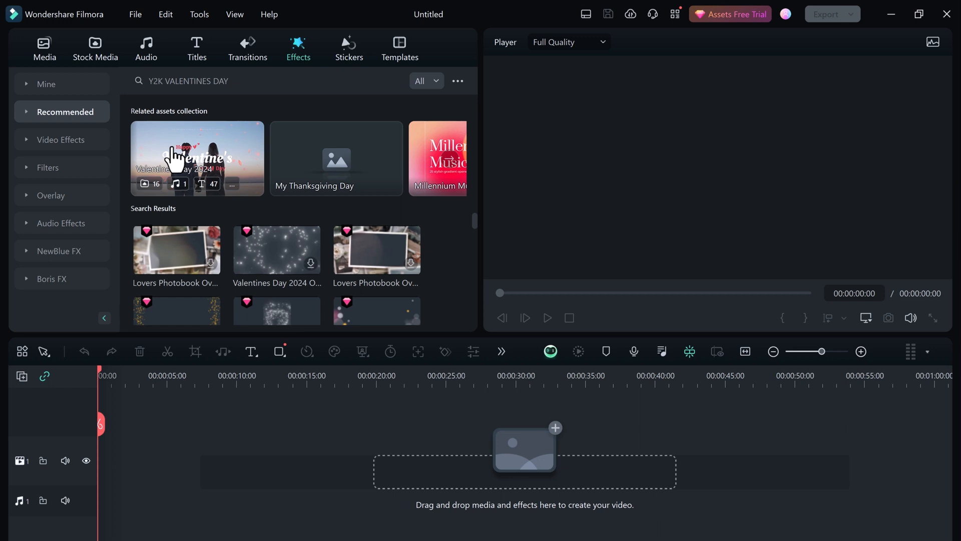
left_click(214, 155)
left_click(547, 317)
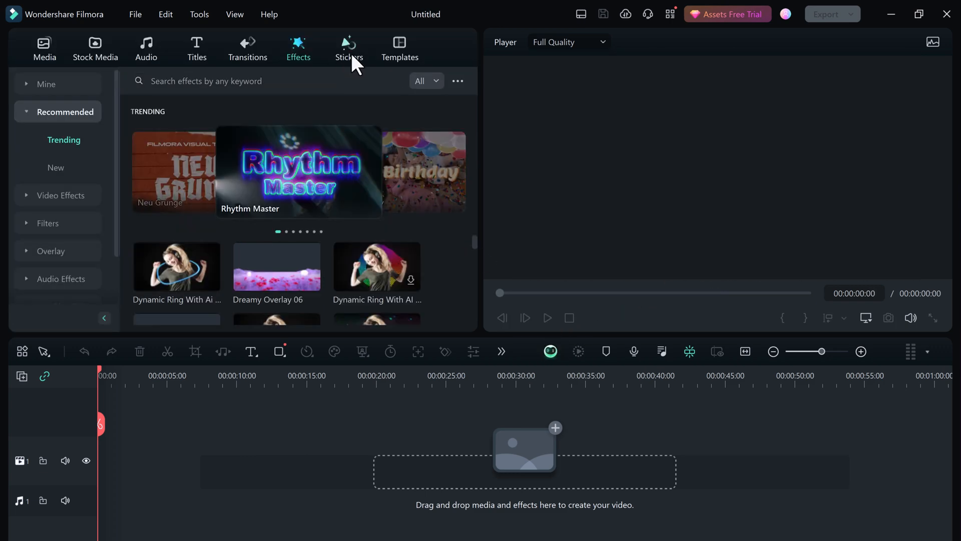
Step: Search the stickers library for "y2k valentines day"
left_click(350, 55)
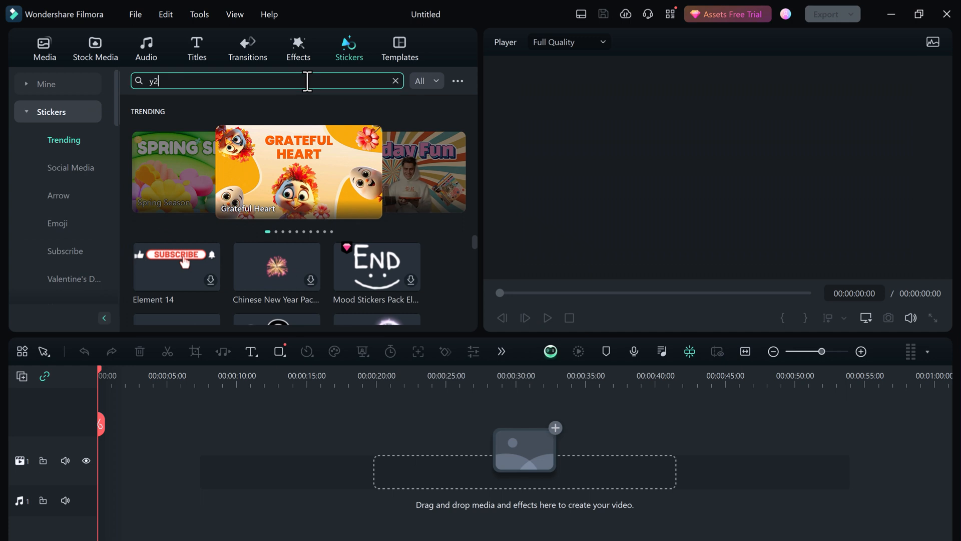
type("ntines day")
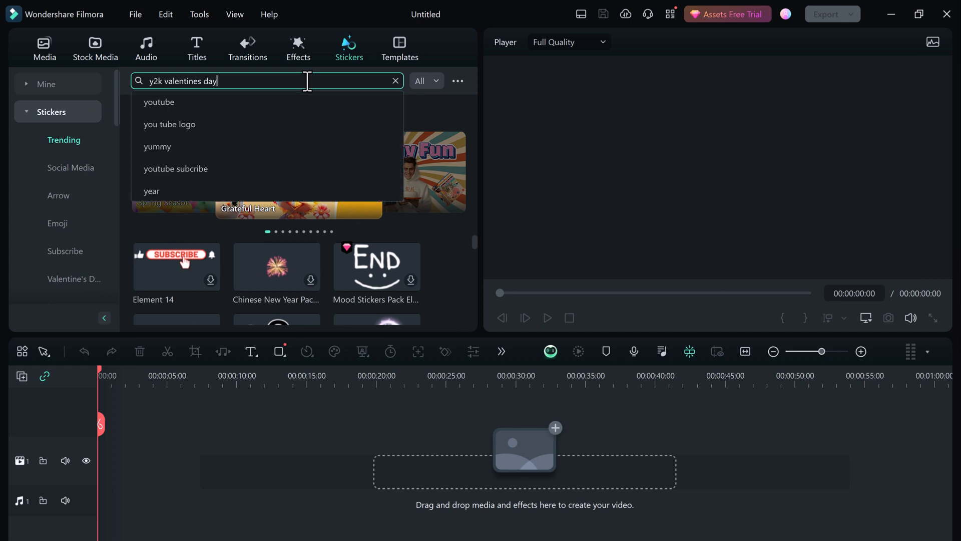
key("Return")
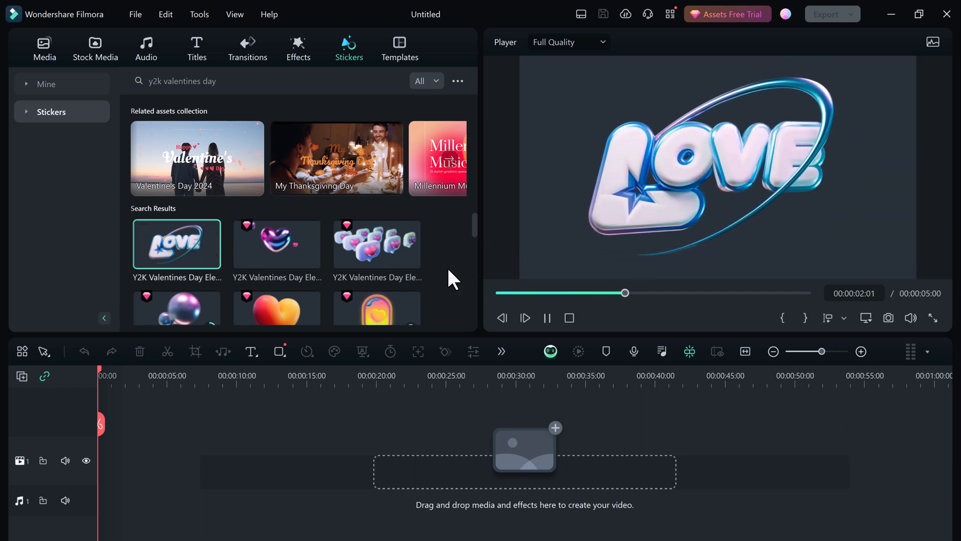
Step: Preview the Y2K Valentines Day stickers with the glossy purple heart, the heart speech bubbles and the three floating hearts
left_click(286, 253)
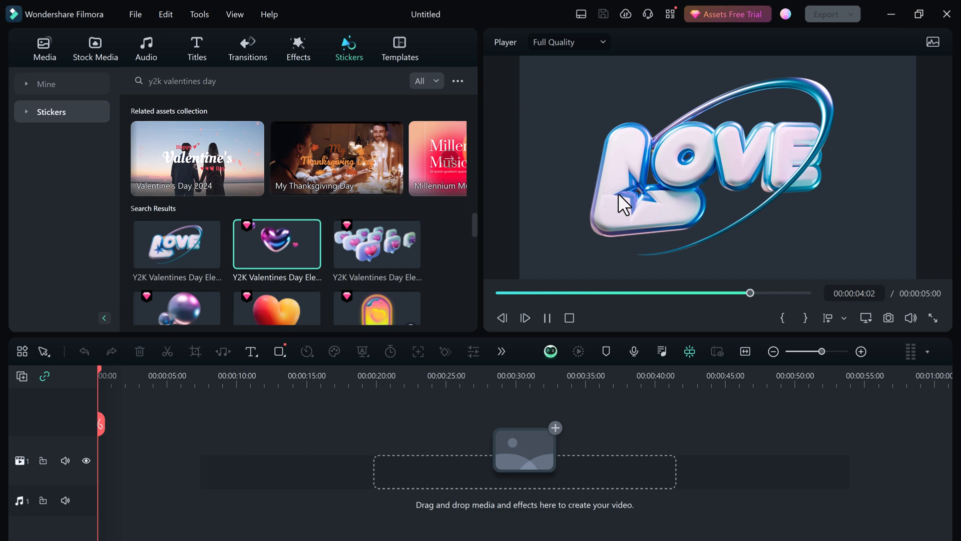
double_click(286, 247)
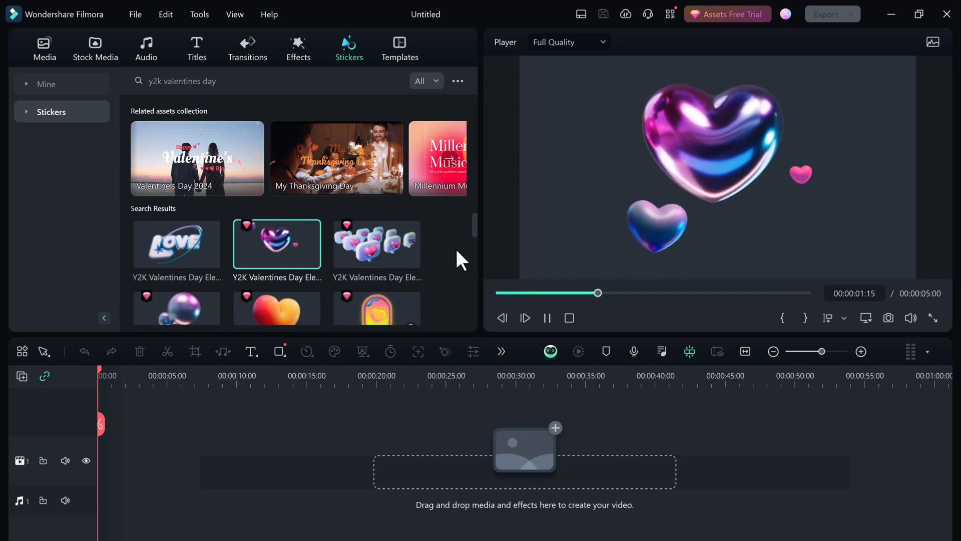
left_click(380, 248)
scroll(364, 262, "down", 3)
scroll(353, 267, "down", 1)
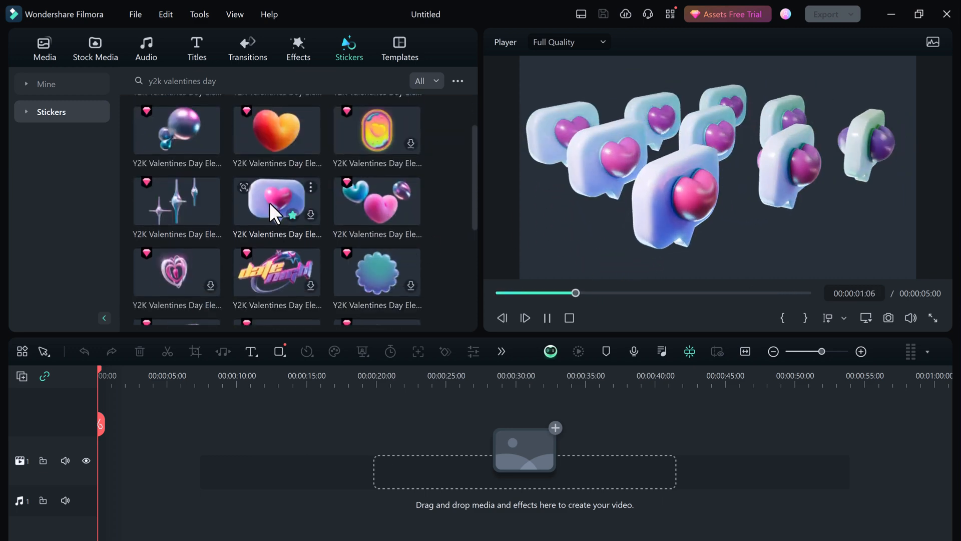
left_click(357, 217)
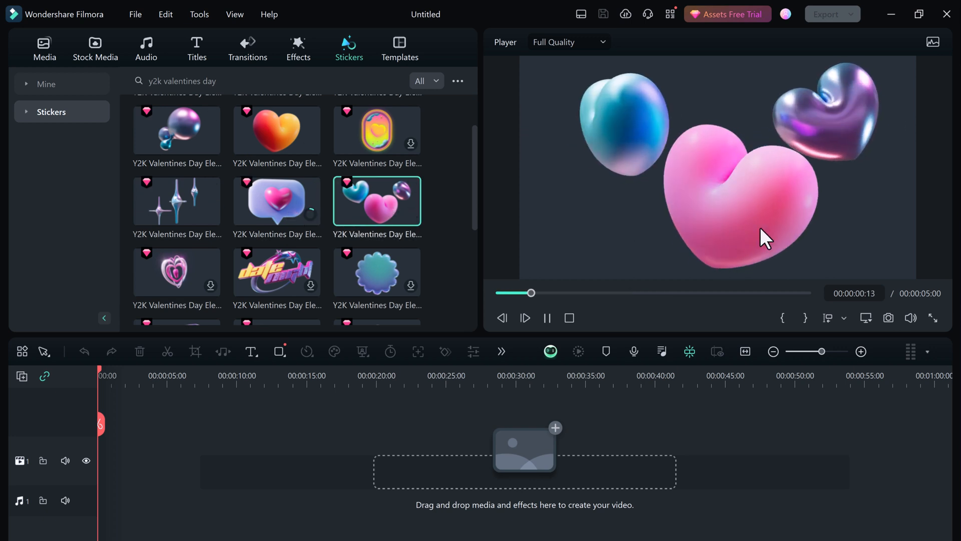
scroll(354, 210, "up", 5)
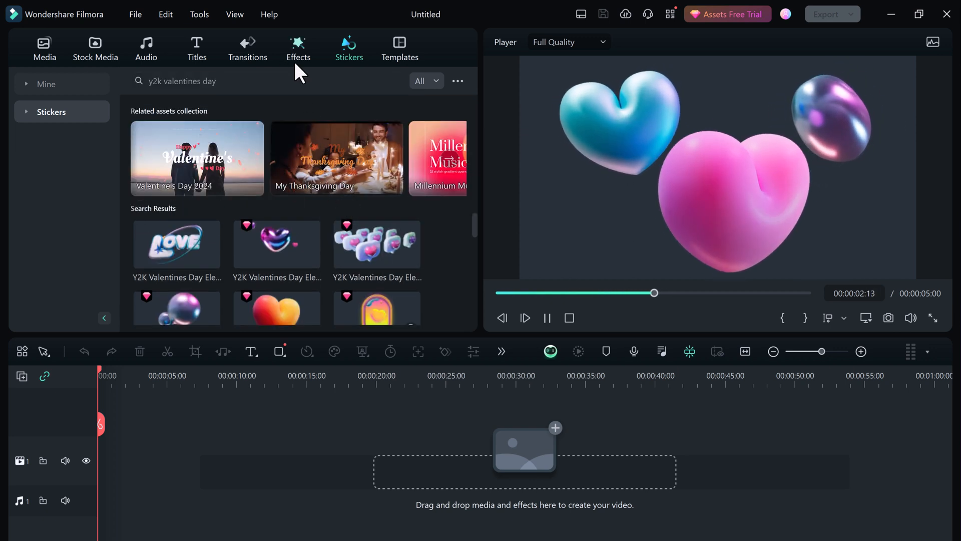
Step: Search the transitions library for "y2k valentines day"
left_click(232, 56)
left_click(215, 80)
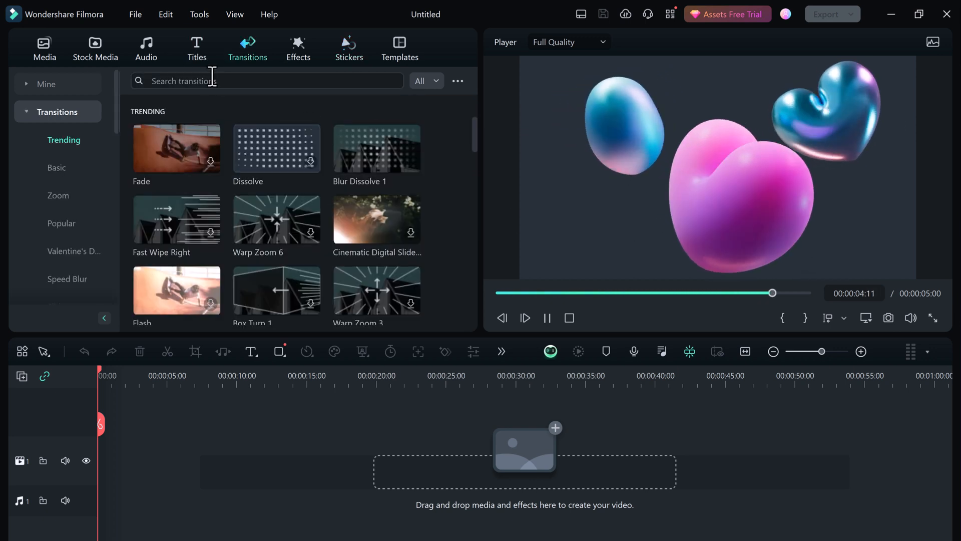
type("y2k valentines day")
key("Return")
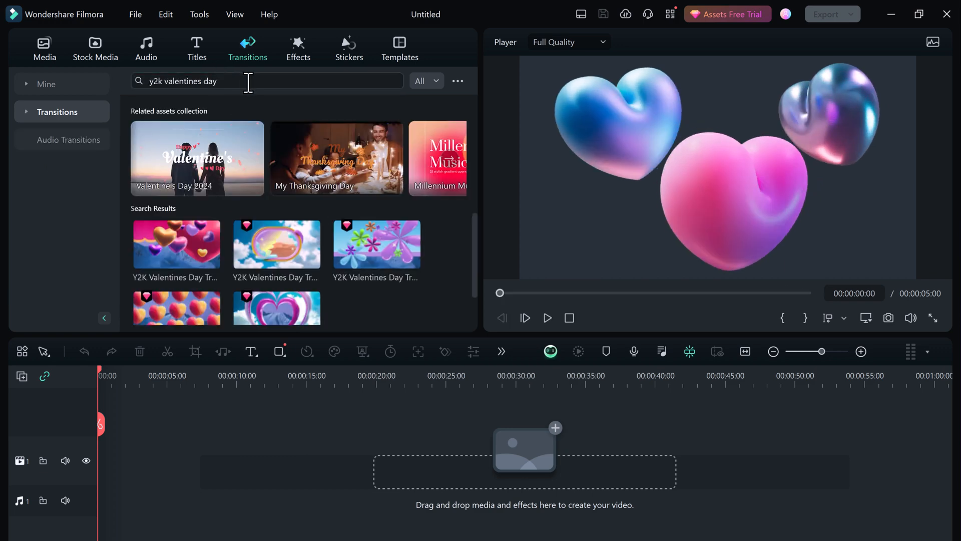
Step: Preview each of the five Y2K Valentines Day transitions, from the floating hearts to the heart-shaped frame
left_click(175, 238)
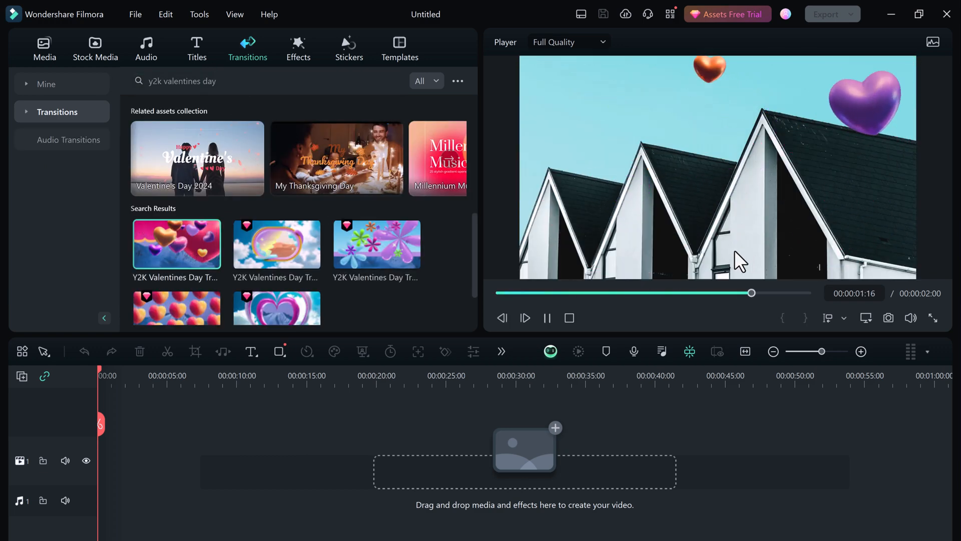
left_click(293, 245)
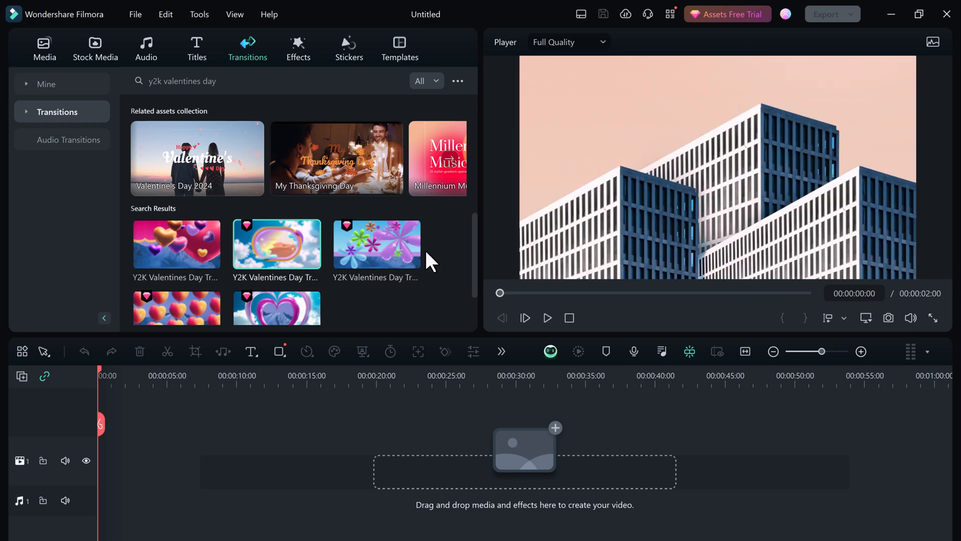
left_click(367, 253)
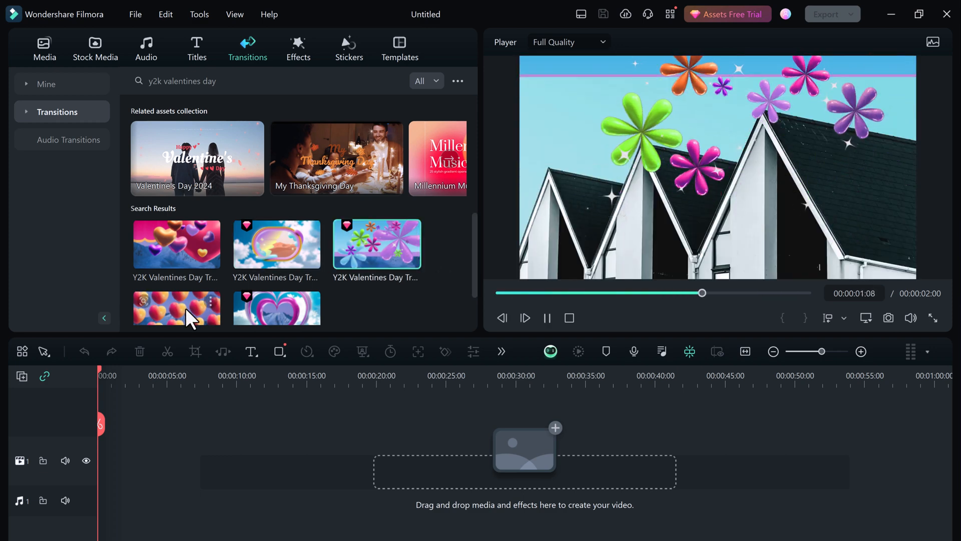
left_click(185, 308)
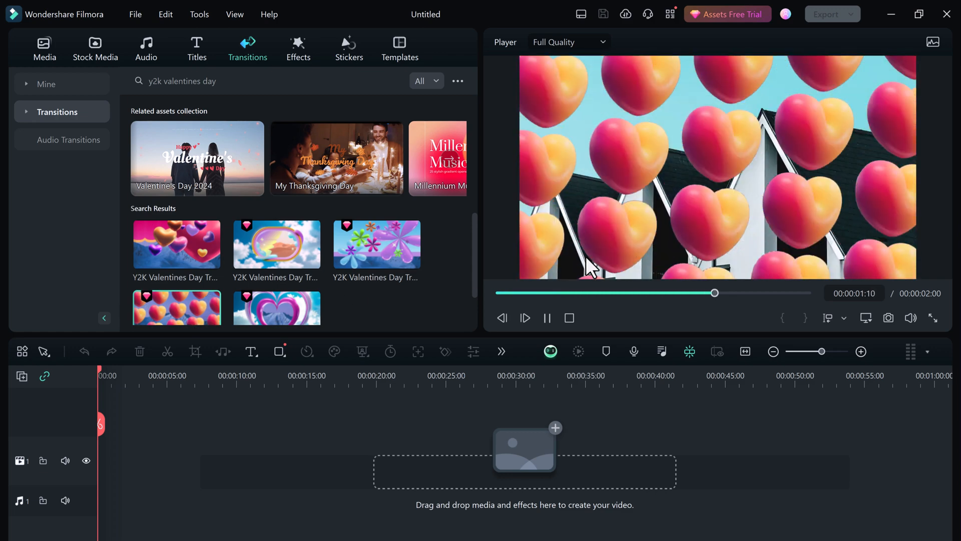
left_click(269, 305)
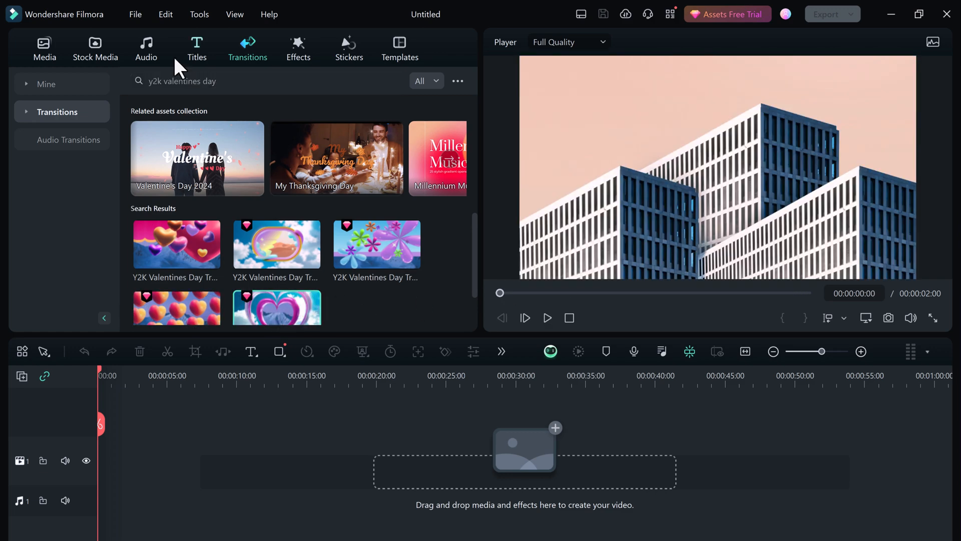
Step: Search the stock media for "y2k valentines day" and preview the purple gradient, heart pattern, flower meadow, heart-in-clouds and purple frame backgrounds
left_click(107, 60)
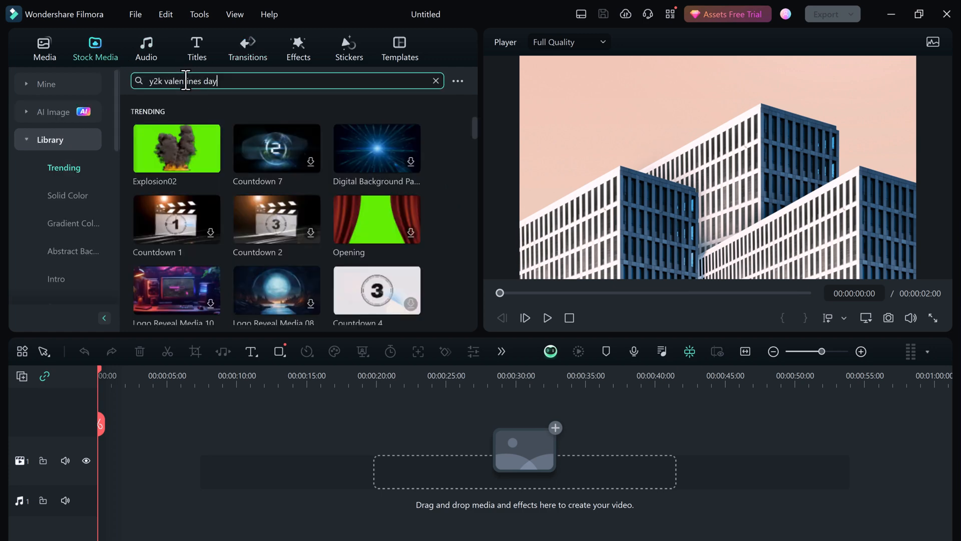
key("Return")
left_click(165, 129)
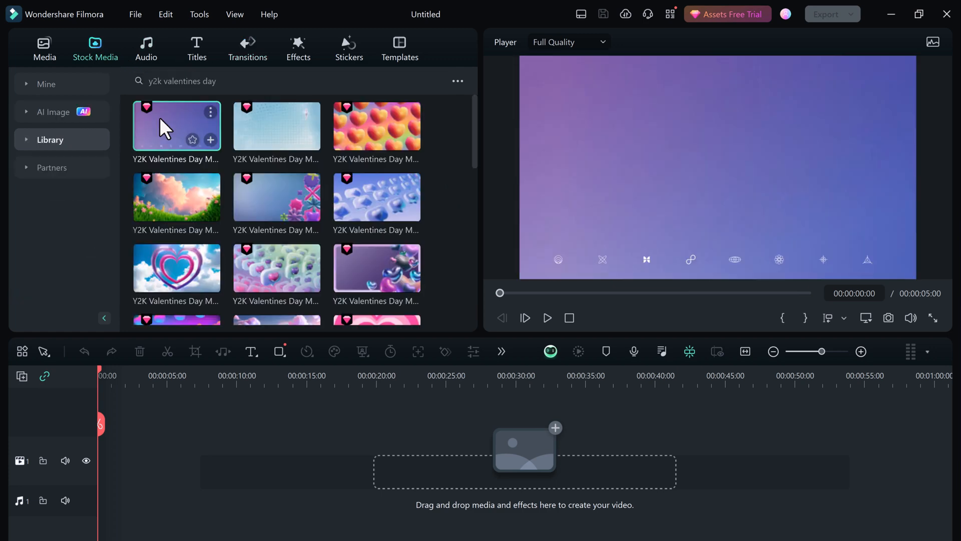
left_click(382, 131)
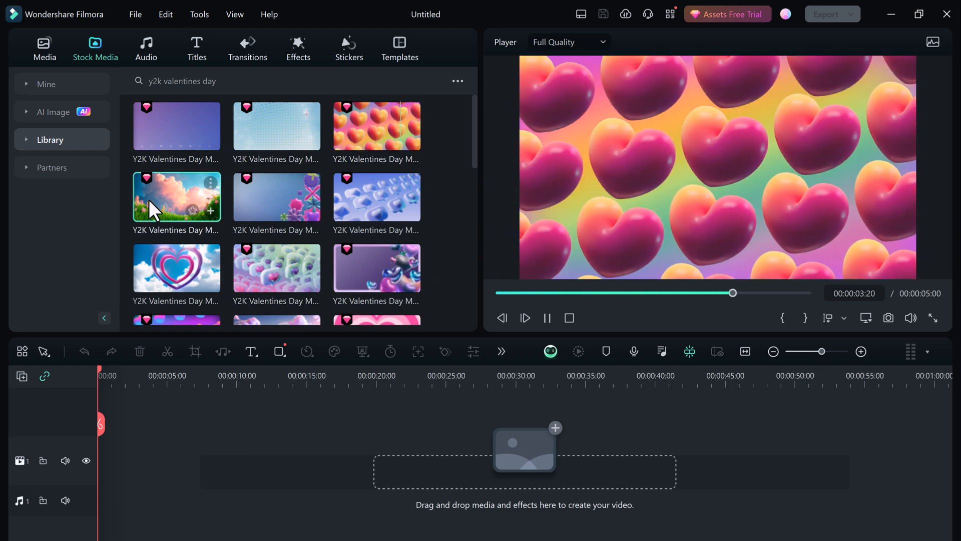
left_click(149, 200)
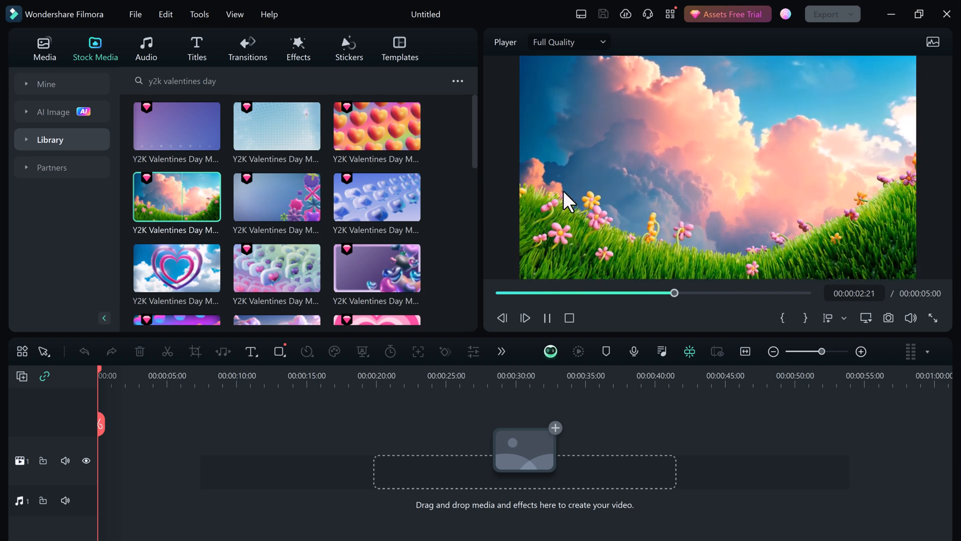
left_click(173, 260)
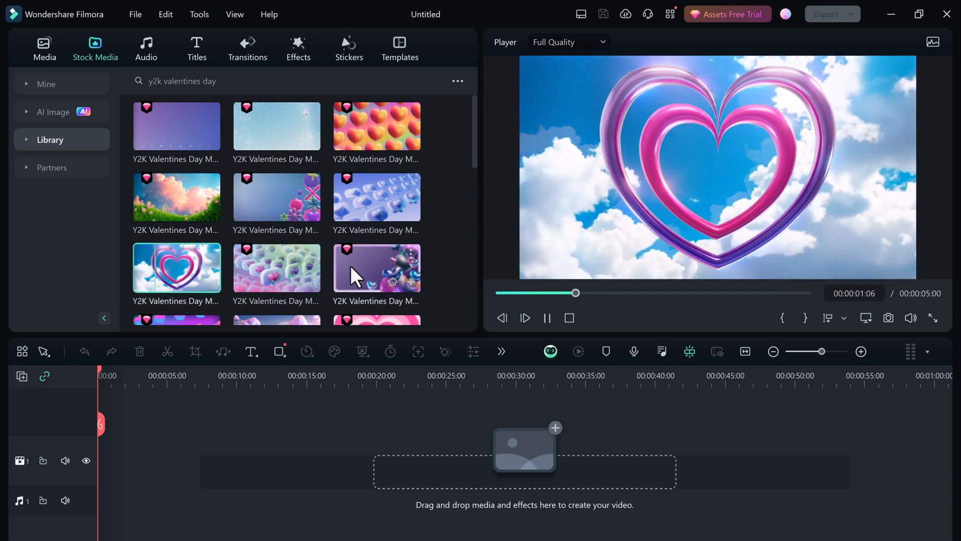
left_click(350, 266)
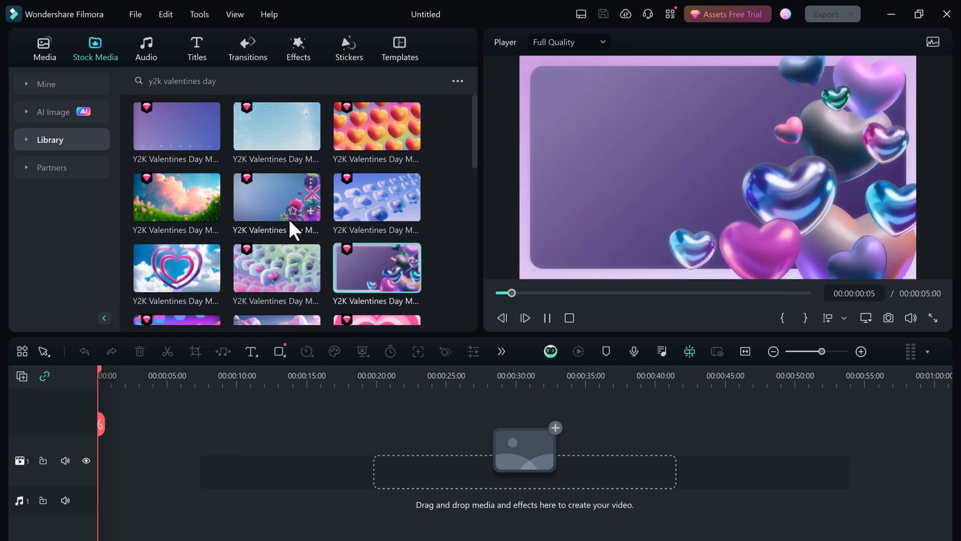
Step: Preview the blue-and-purple heart pattern and the pink Valentine Day Love clip further down the stock media results
scroll(288, 216, "down", 3)
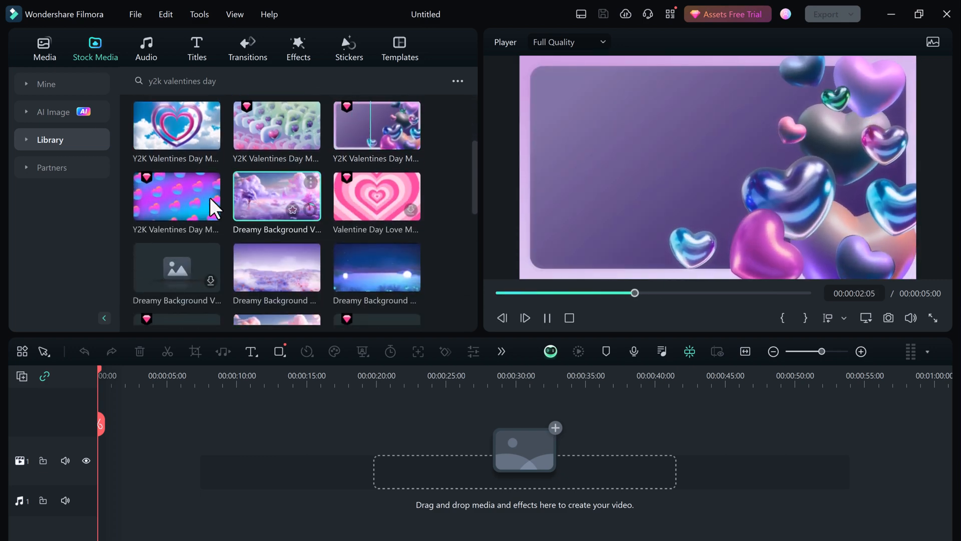
left_click(176, 198)
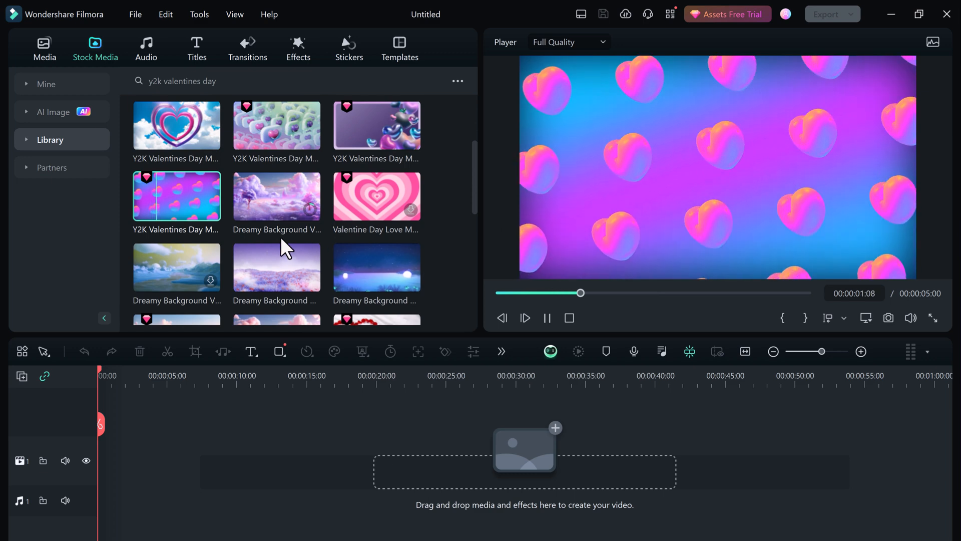
scroll(281, 236, "down", 2)
scroll(280, 237, "up", 4)
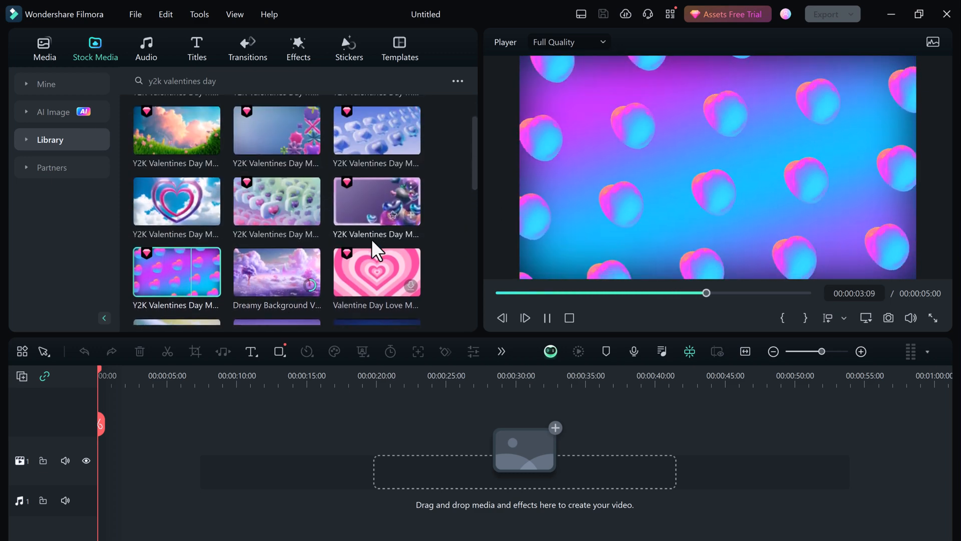
left_click(386, 269)
scroll(385, 268, "down", 1)
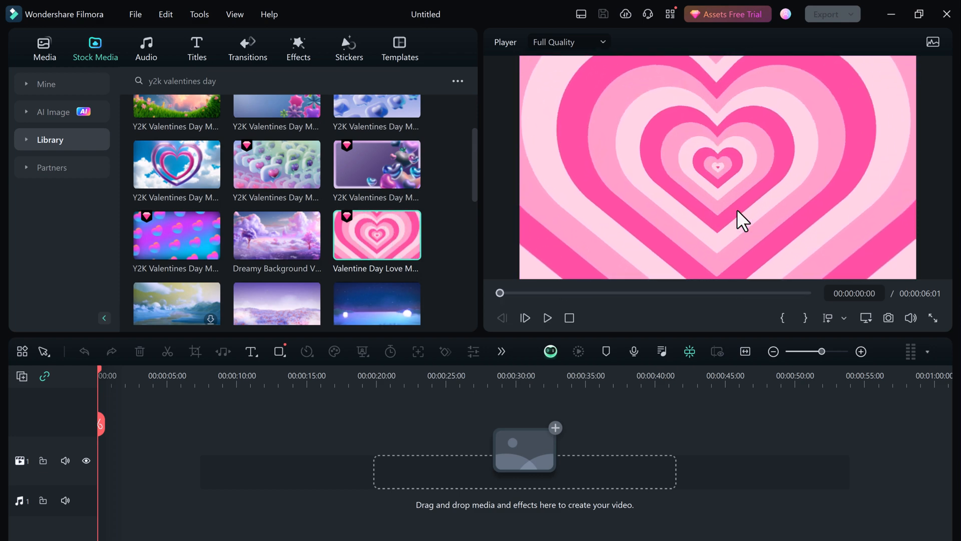
scroll(350, 210, "up", 2)
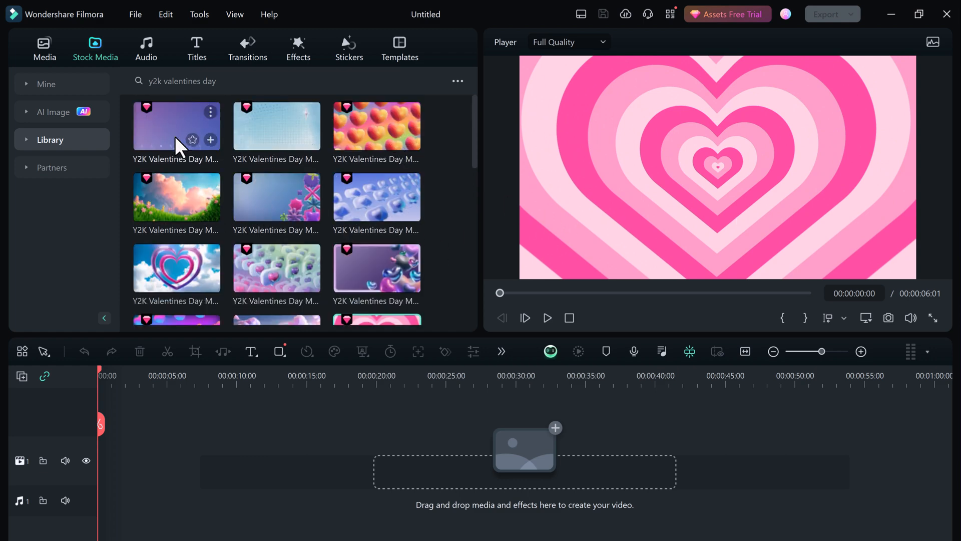
Step: Review the Y2K Valentines Day transitions once more and return to the stickers
left_click(245, 56)
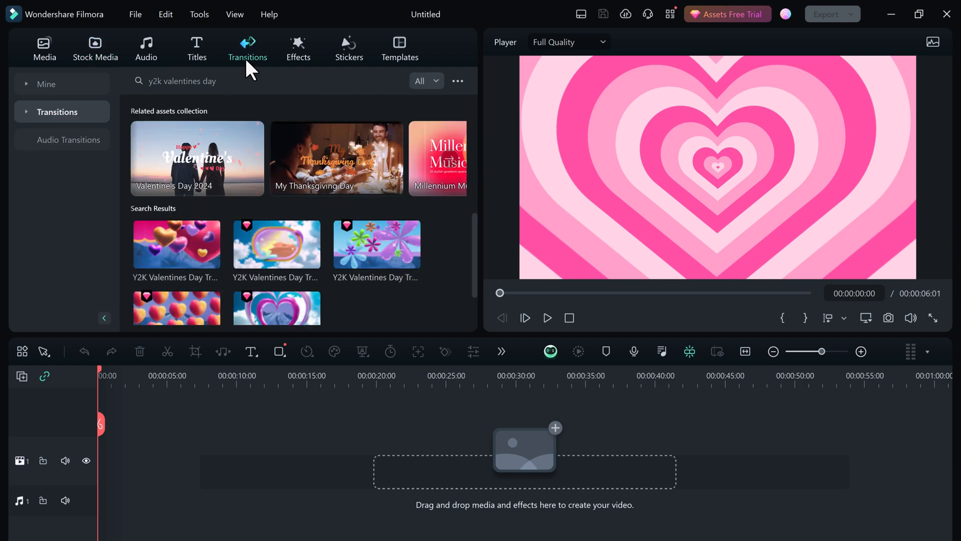
scroll(390, 226, "down", 1)
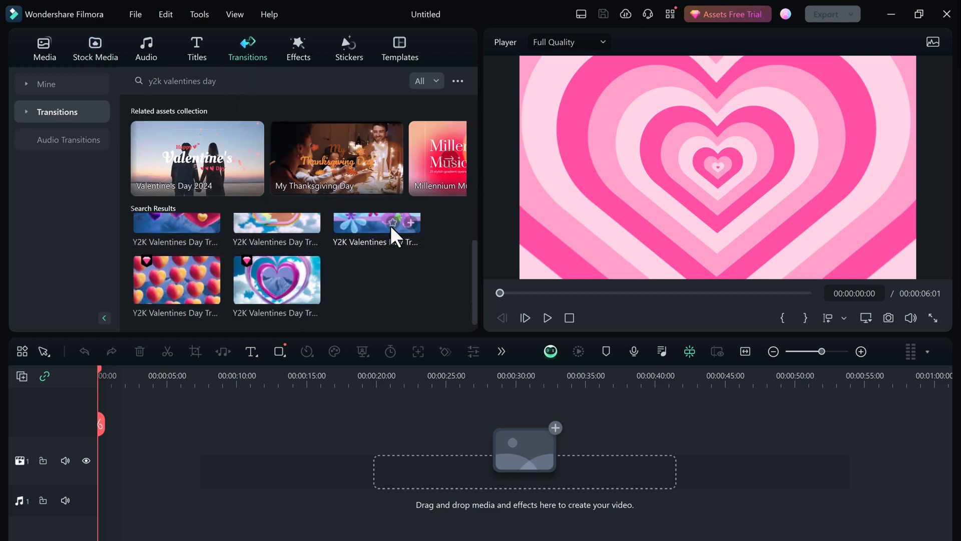
left_click(345, 51)
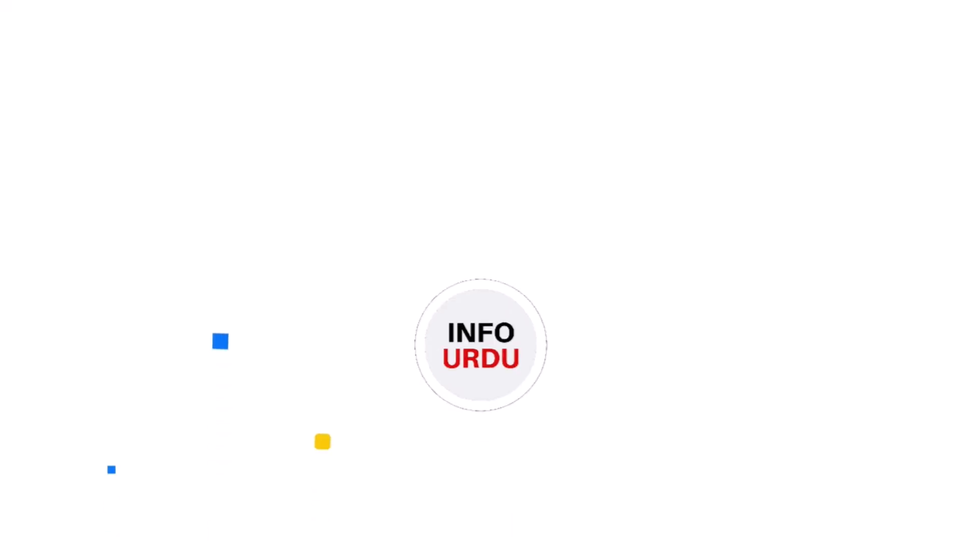